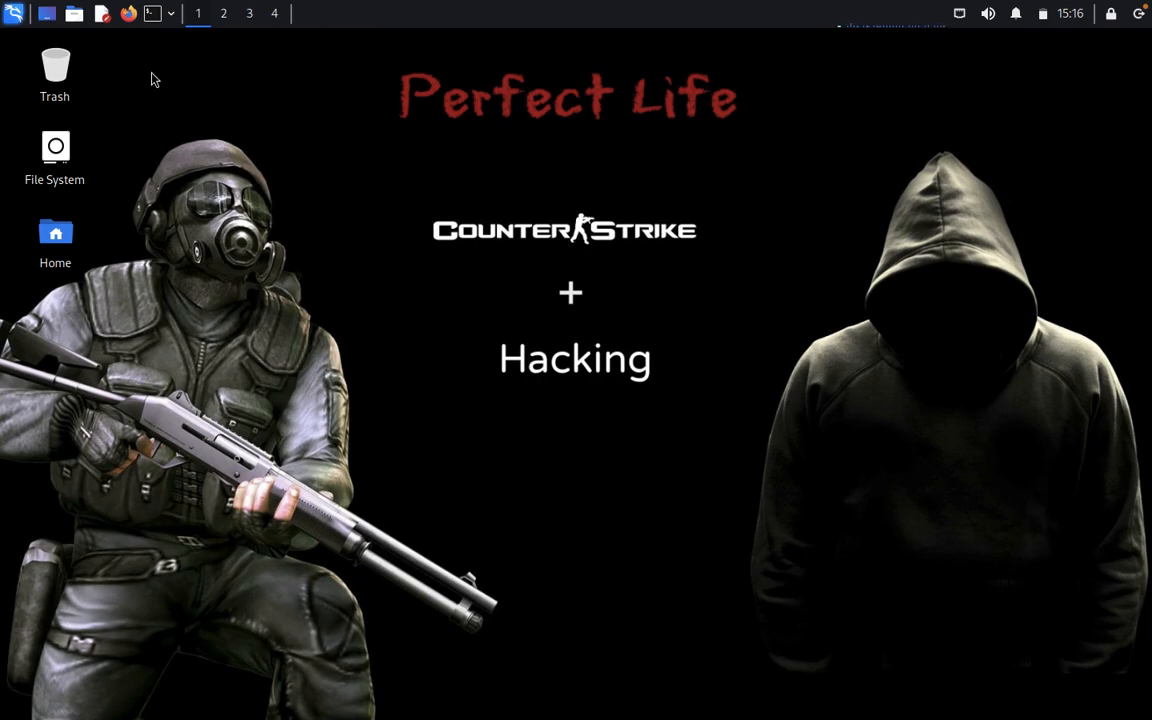
Step: Run git clone with the pasted X-Recon GitHub URL, then change into the X-Recon folder
left_click(152, 13)
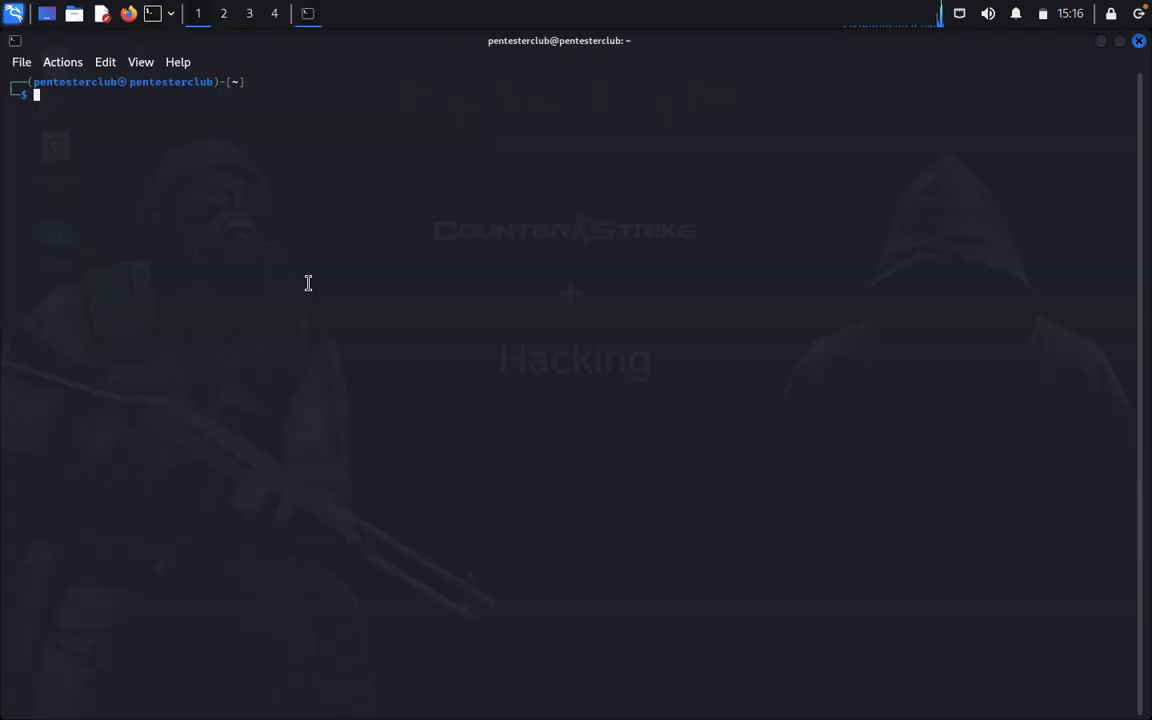
type("sudo")
key("BackSpace")
key("BackSpace")
key("BackSpace")
type("git cl")
type("one")
right_click(312, 290)
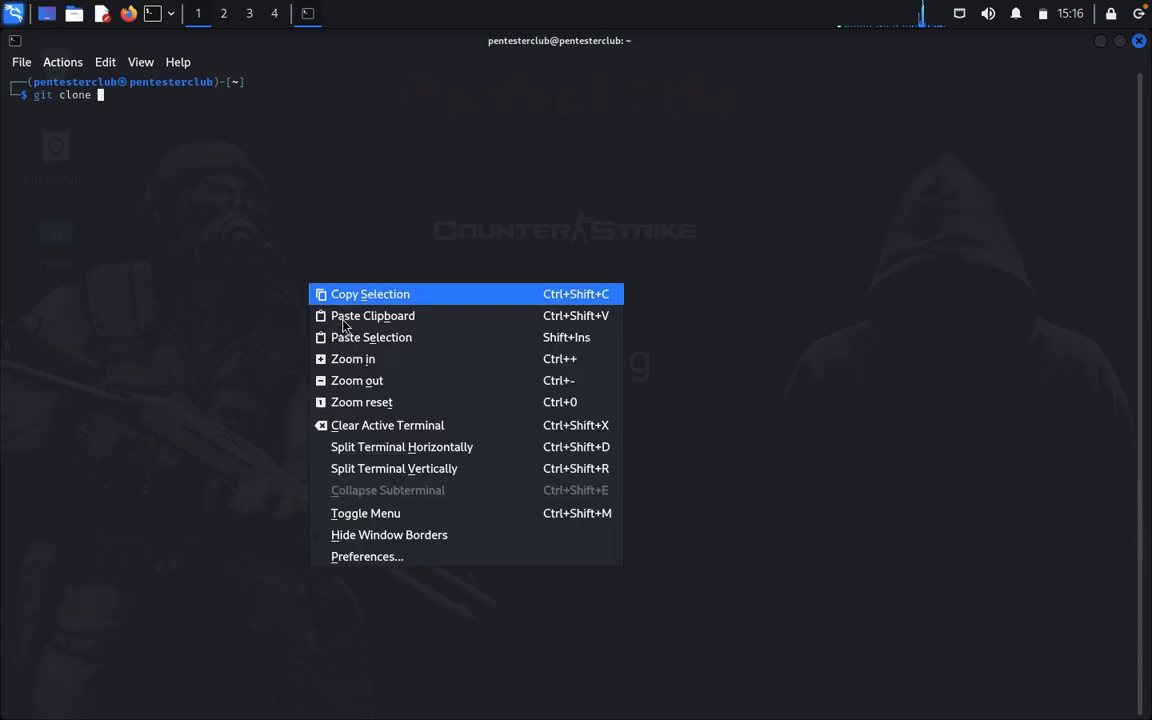
left_click(372, 315)
key("Return")
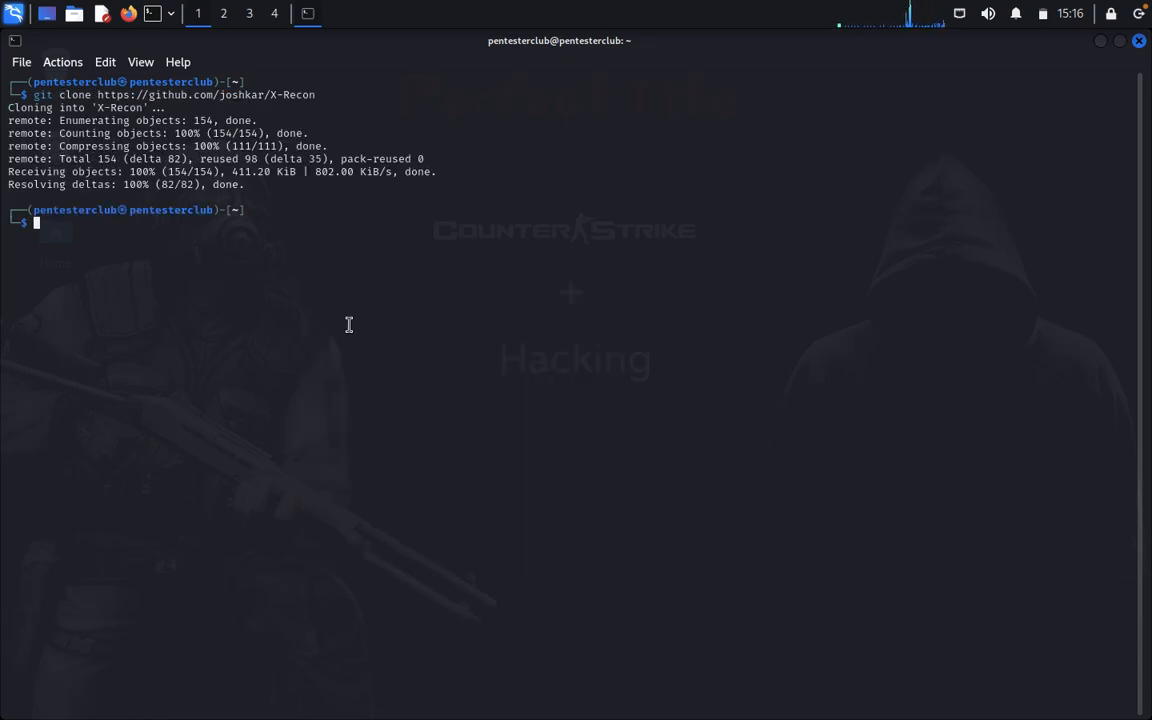
type("cd ")
type("X")
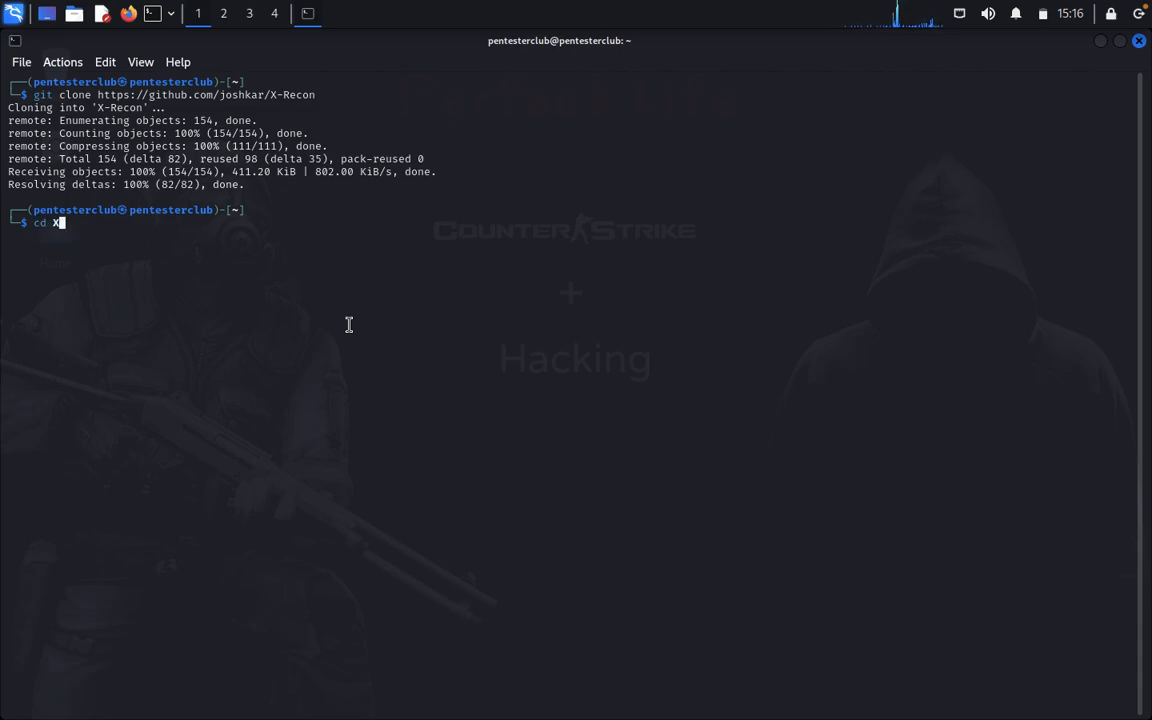
type("-Recon")
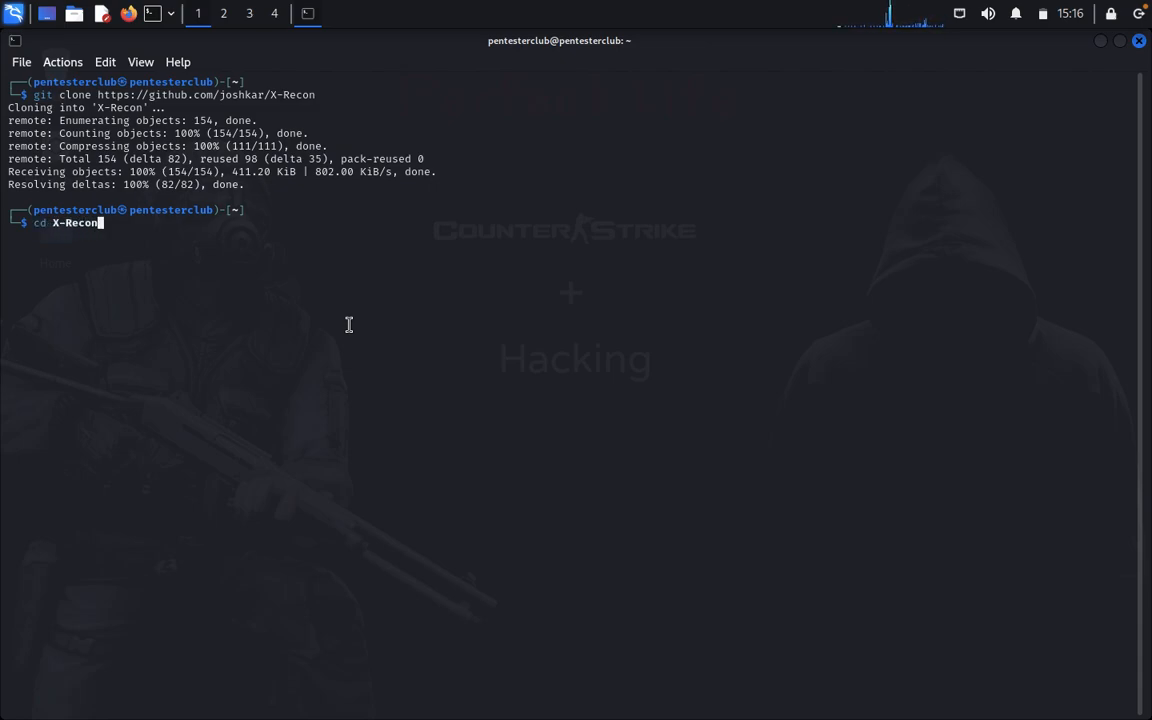
key("Return")
type("ls")
Step: List the folder's files and run pip3 install -r requirements.txt, all reported already satisfied
key("Return")
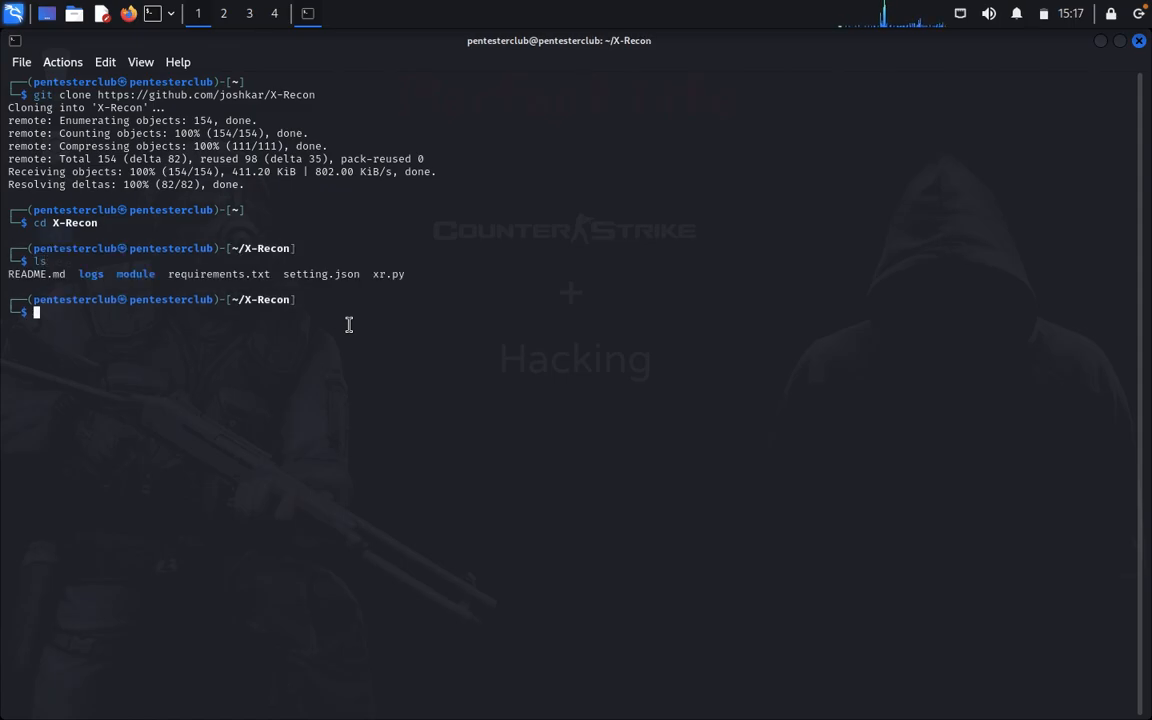
double_click(218, 274)
right_click(244, 281)
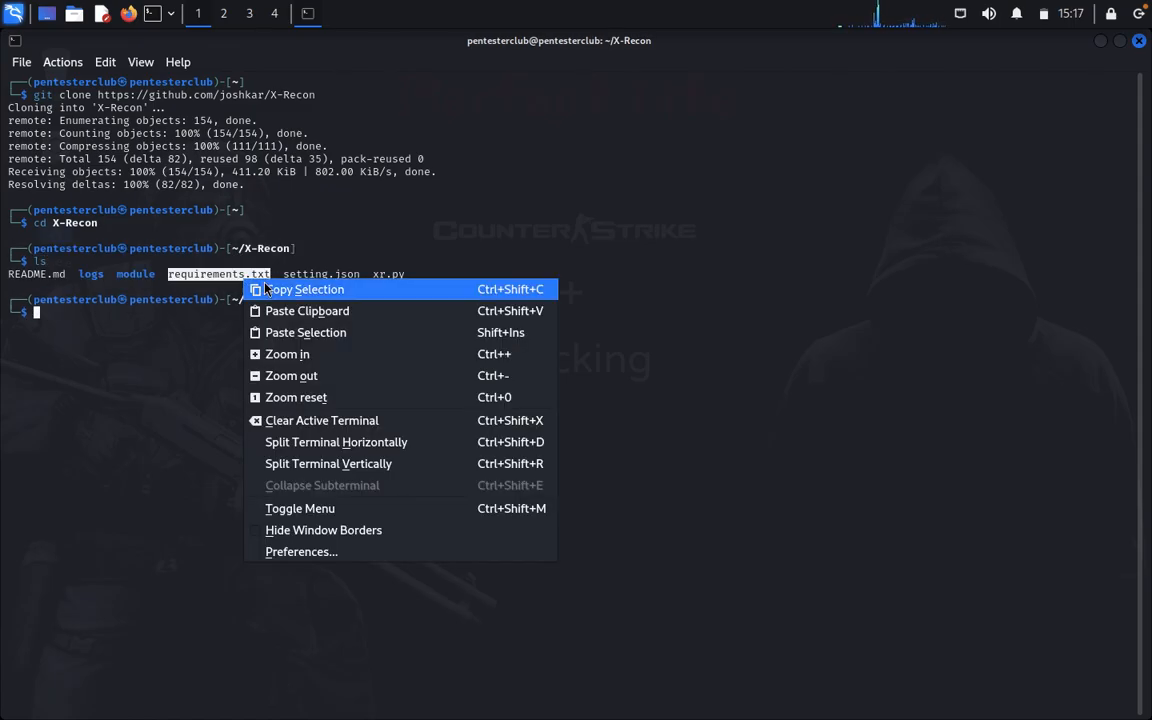
left_click(265, 289)
type("pip")
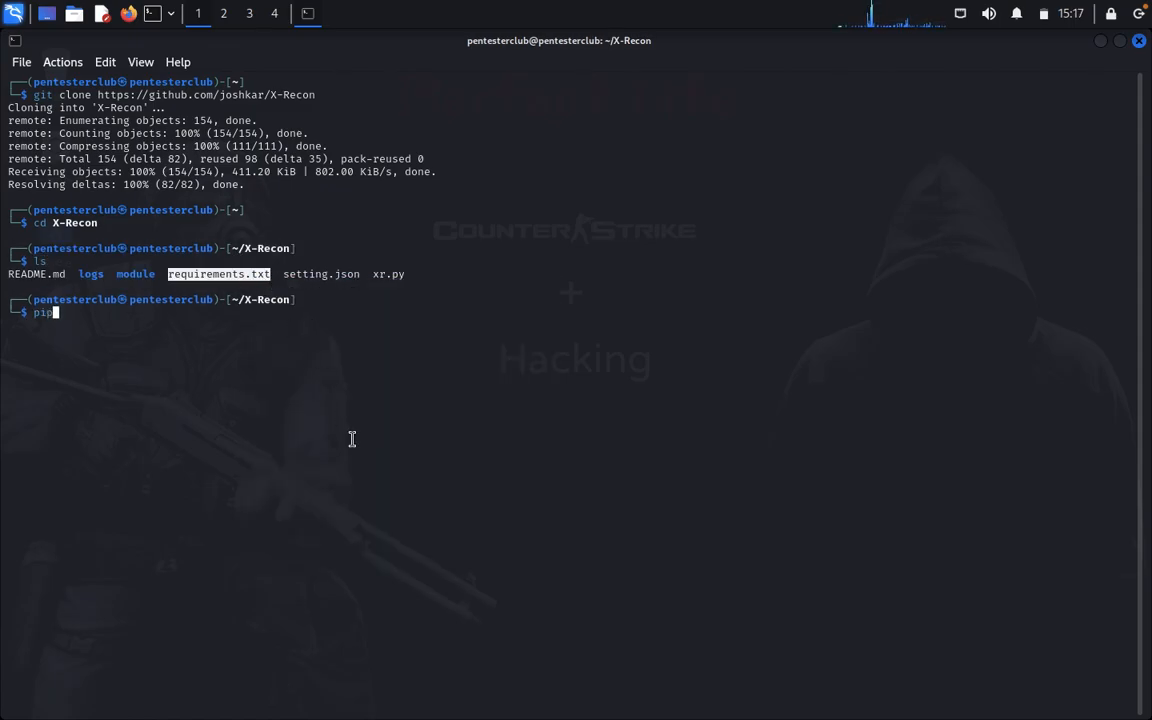
type("3 install ")
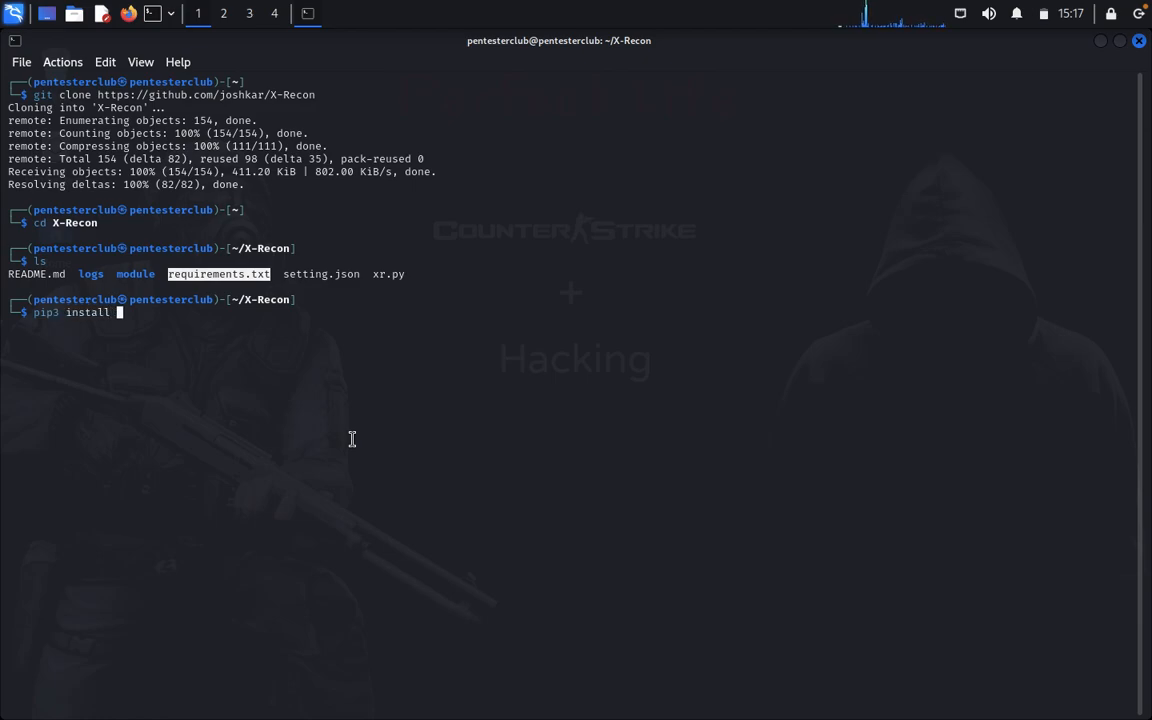
type("-r")
right_click(352, 447)
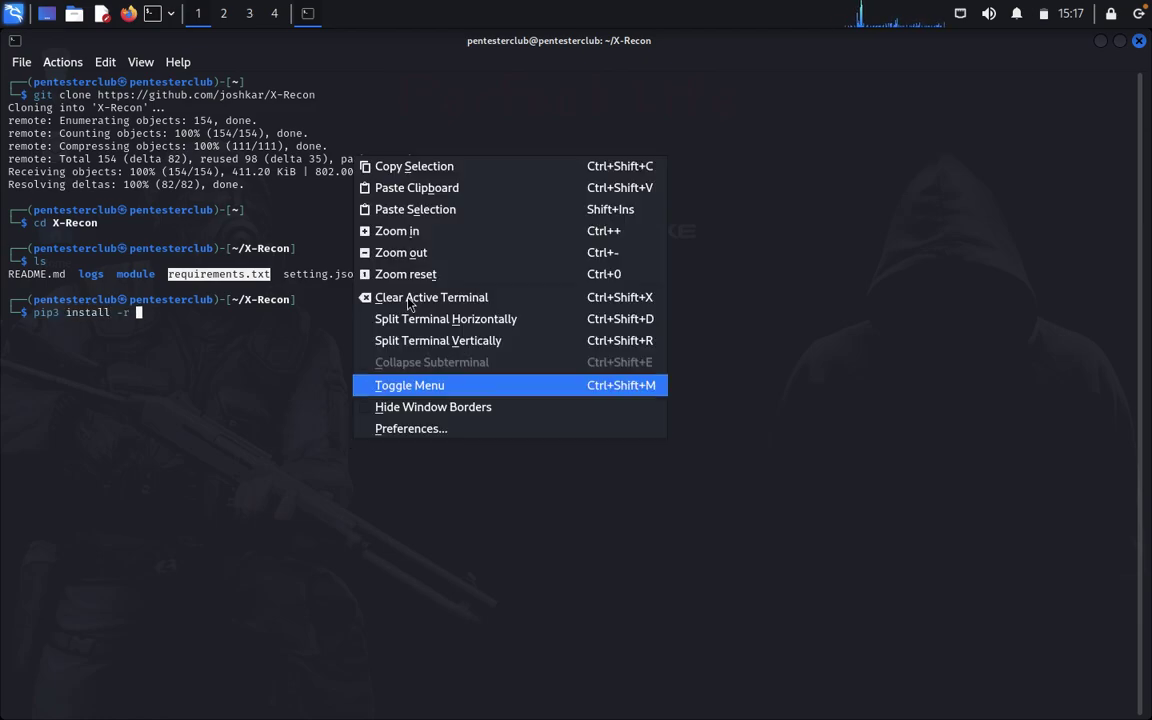
left_click(400, 185)
key("Return")
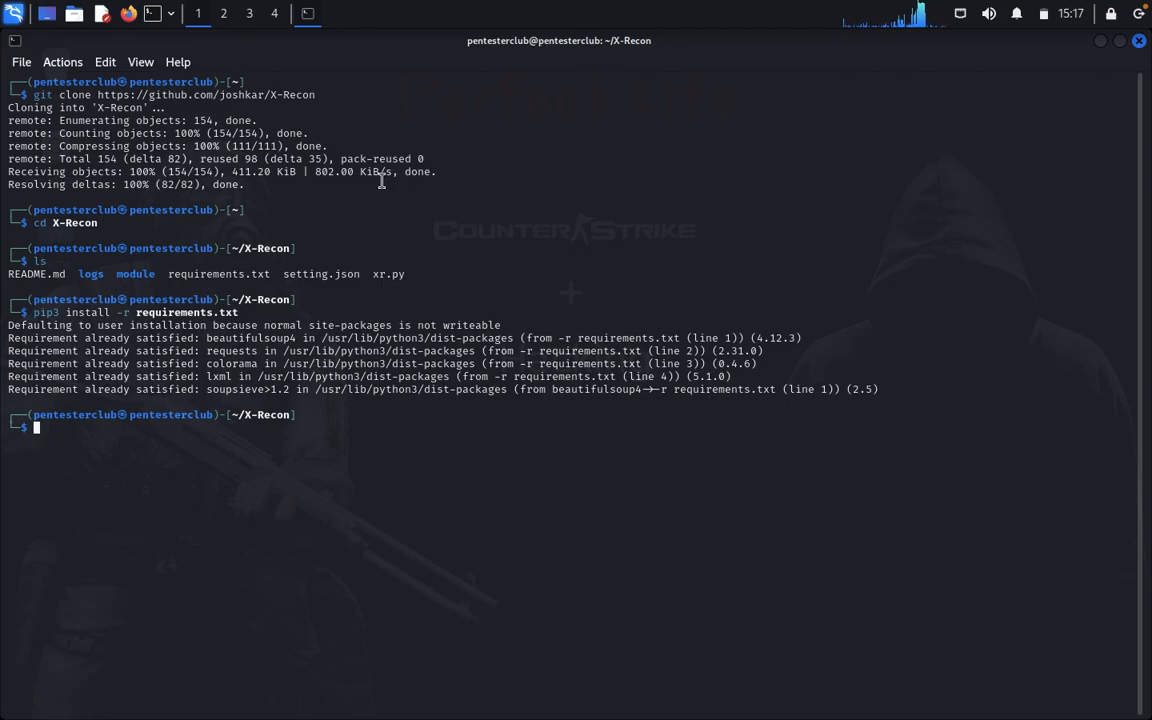
type("python3")
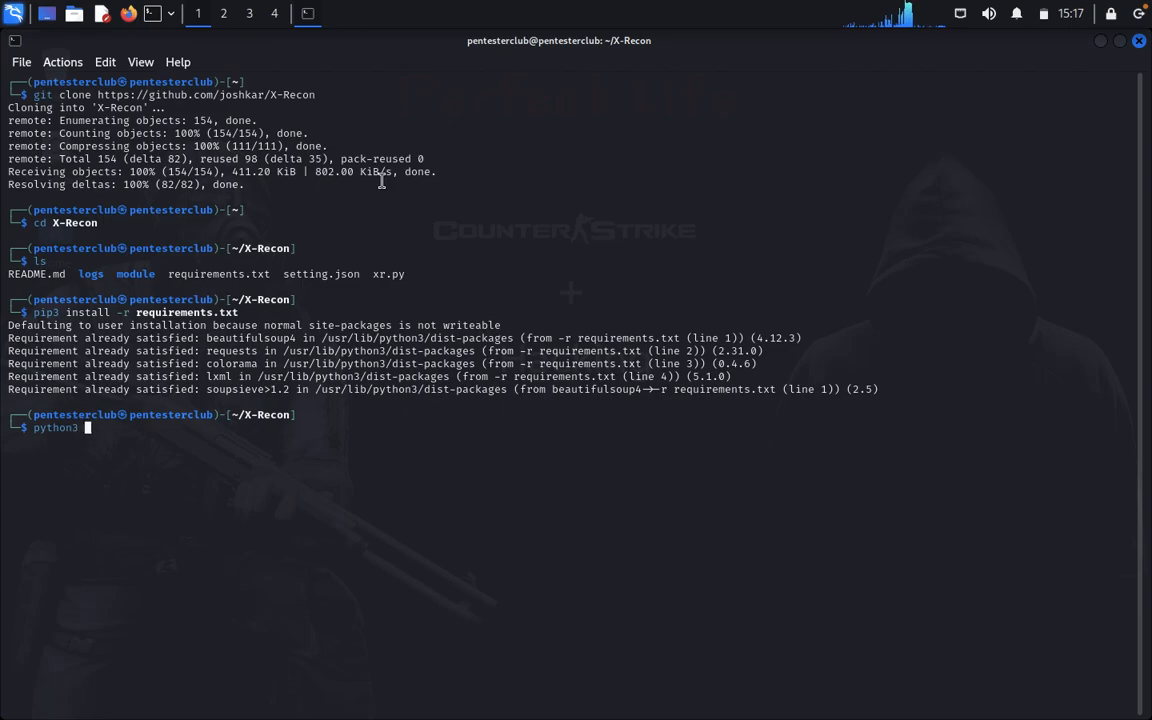
type(" xr.")
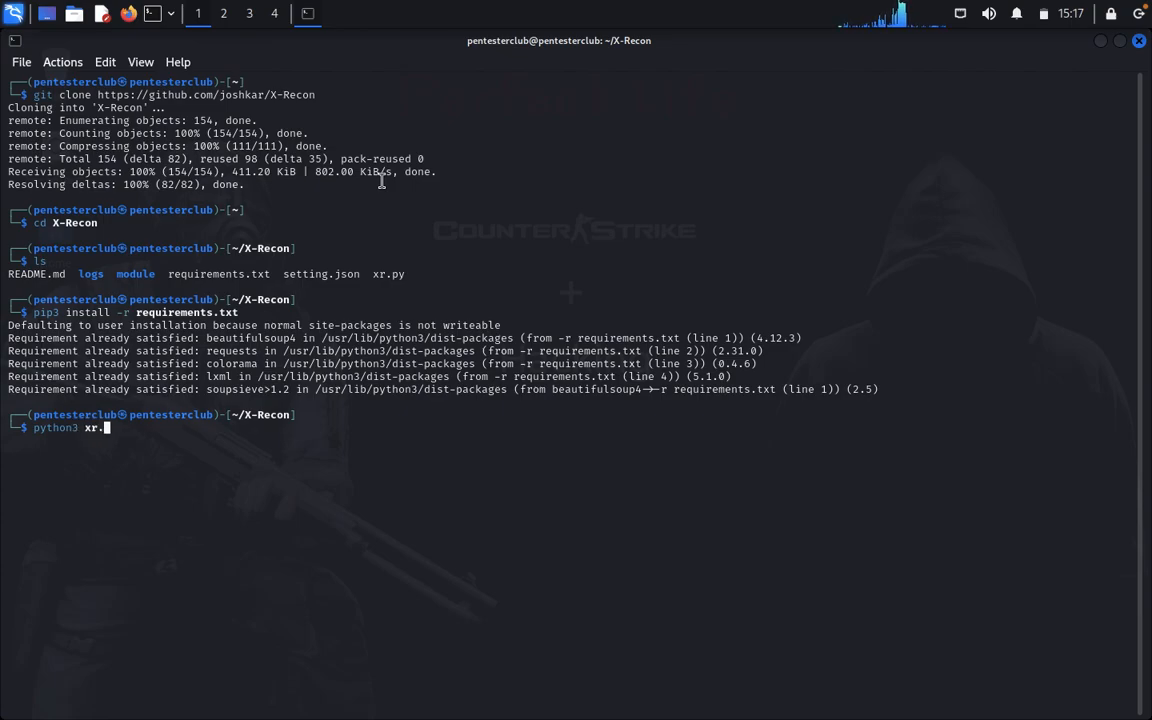
type("py --help")
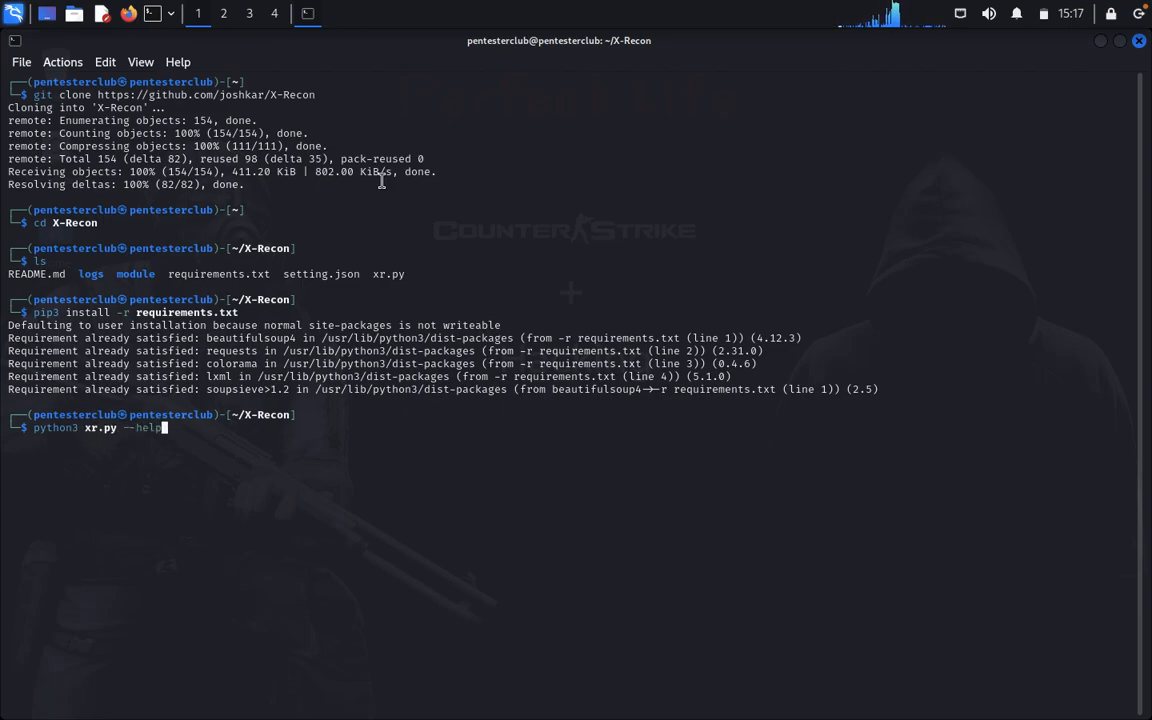
key("Return")
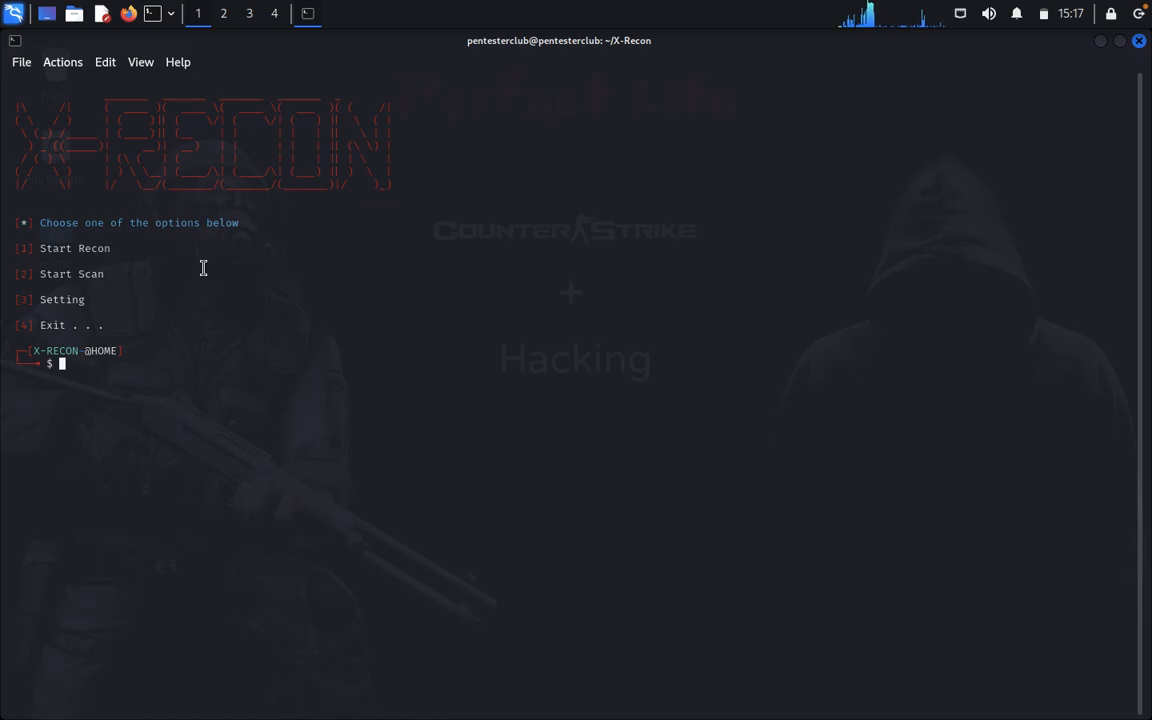
type("1")
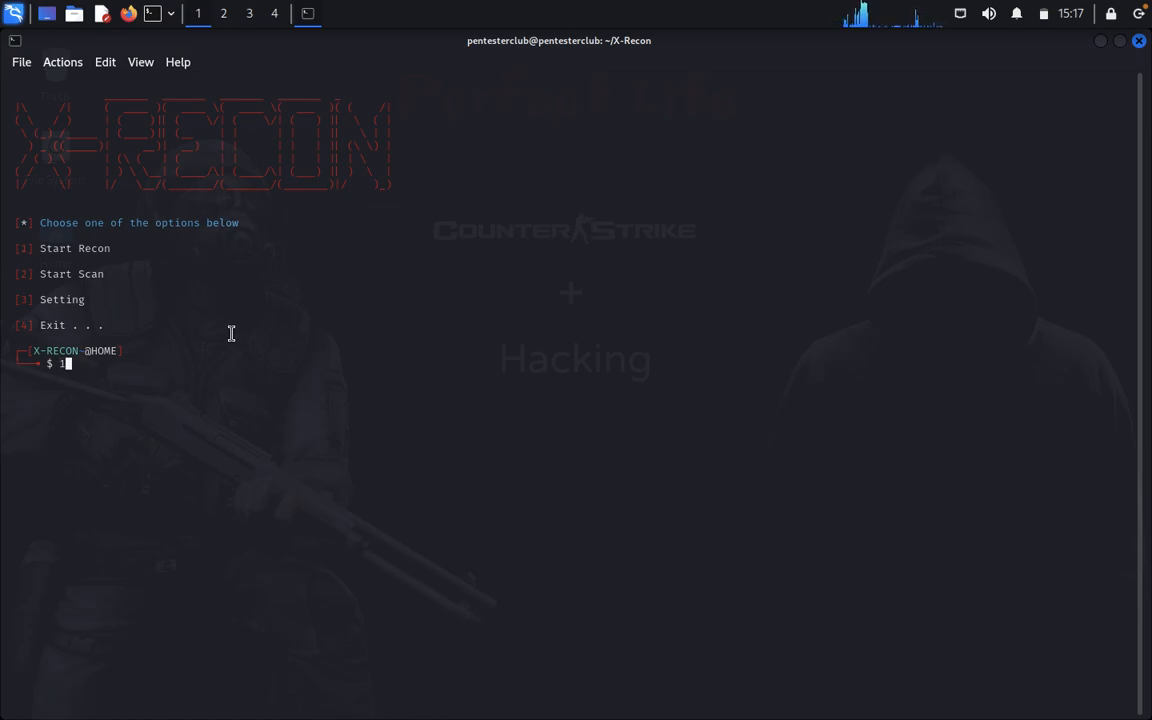
key("Return")
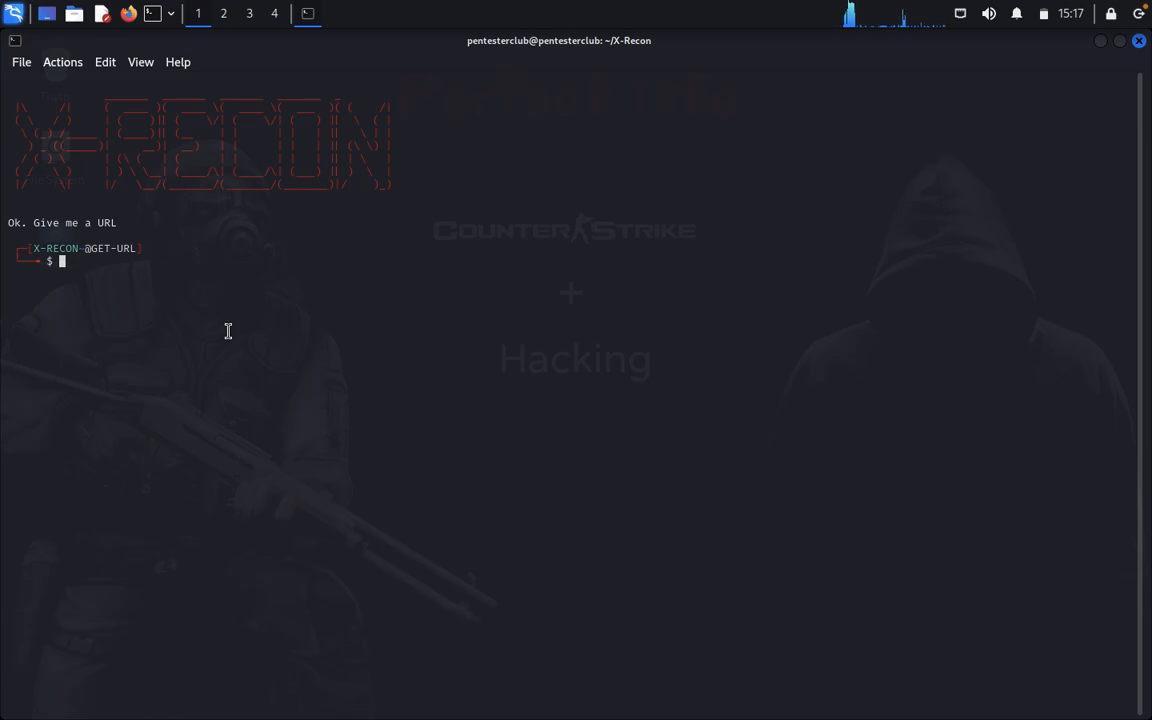
type("http")
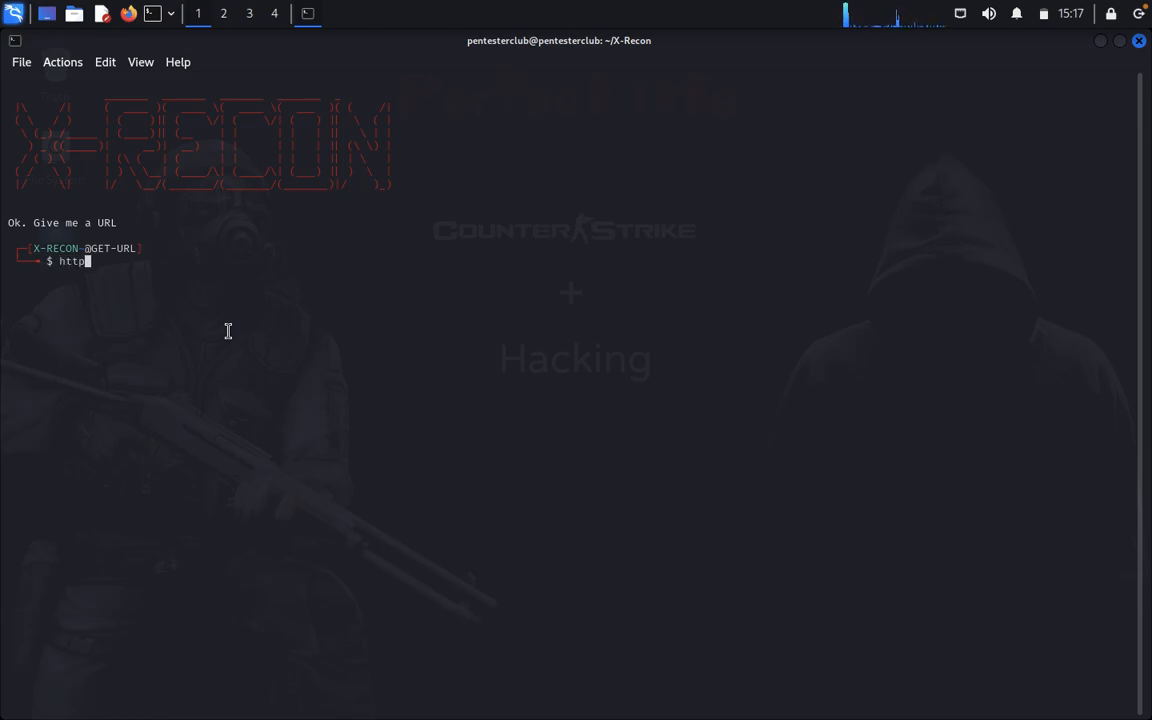
type("://test")
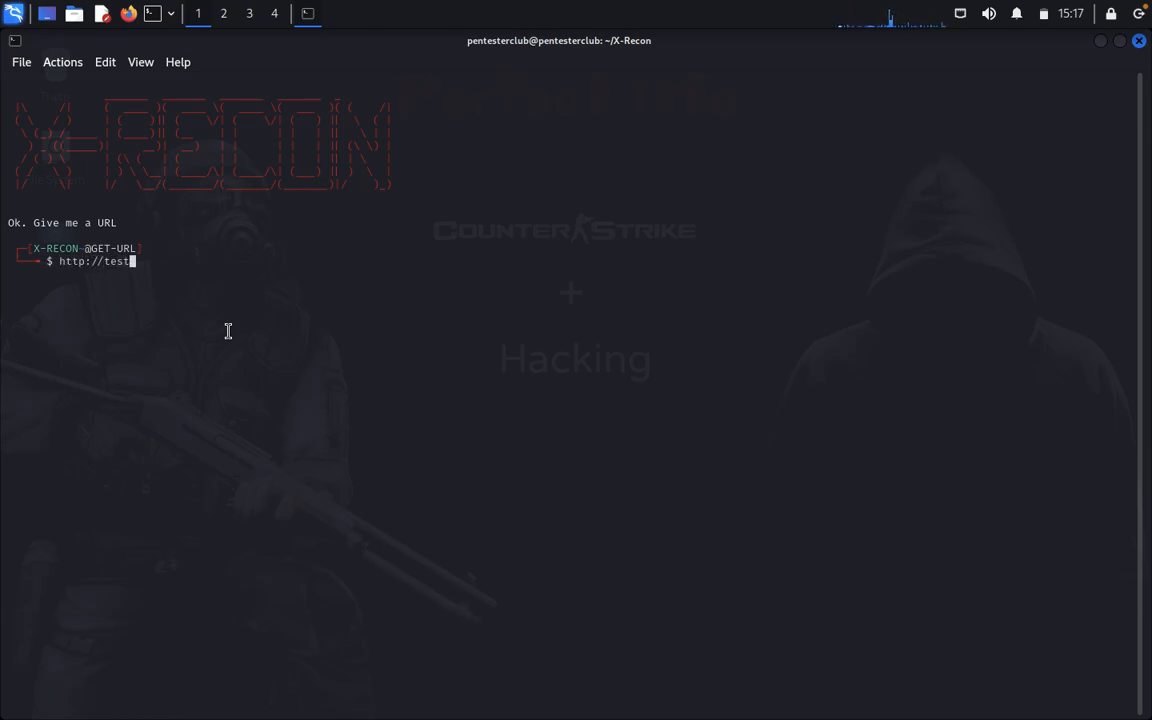
type("php.vuln")
type("wev")
key("BackSpace")
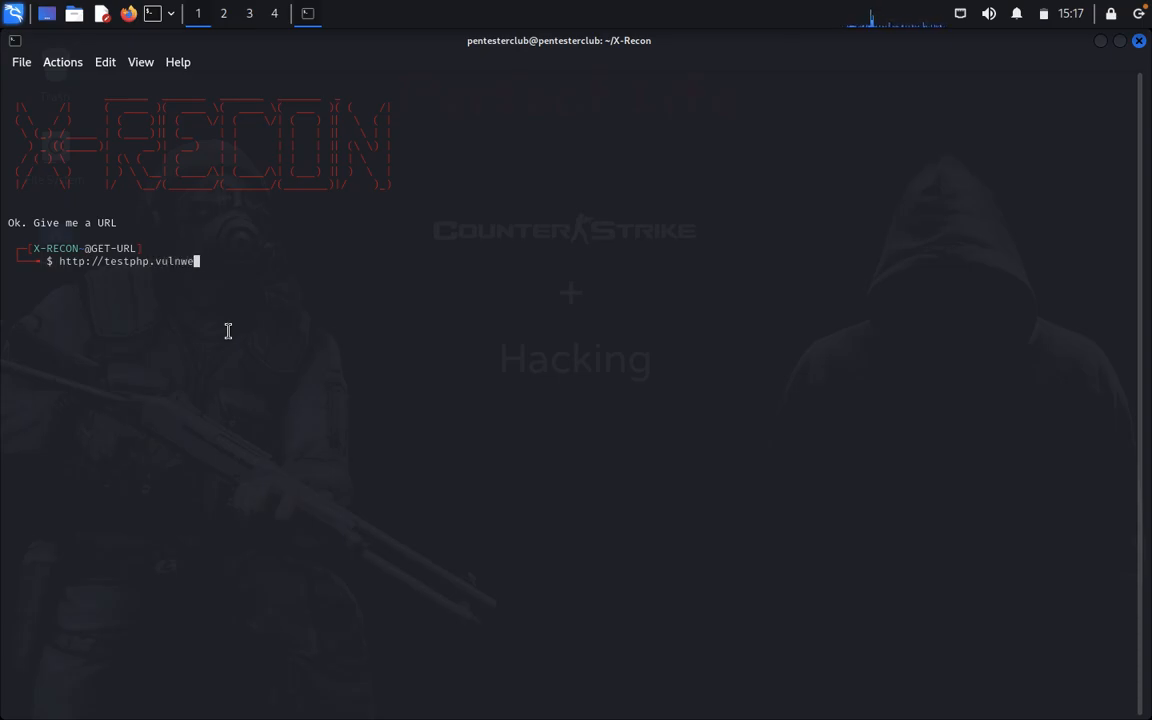
type("b.com")
key("Return")
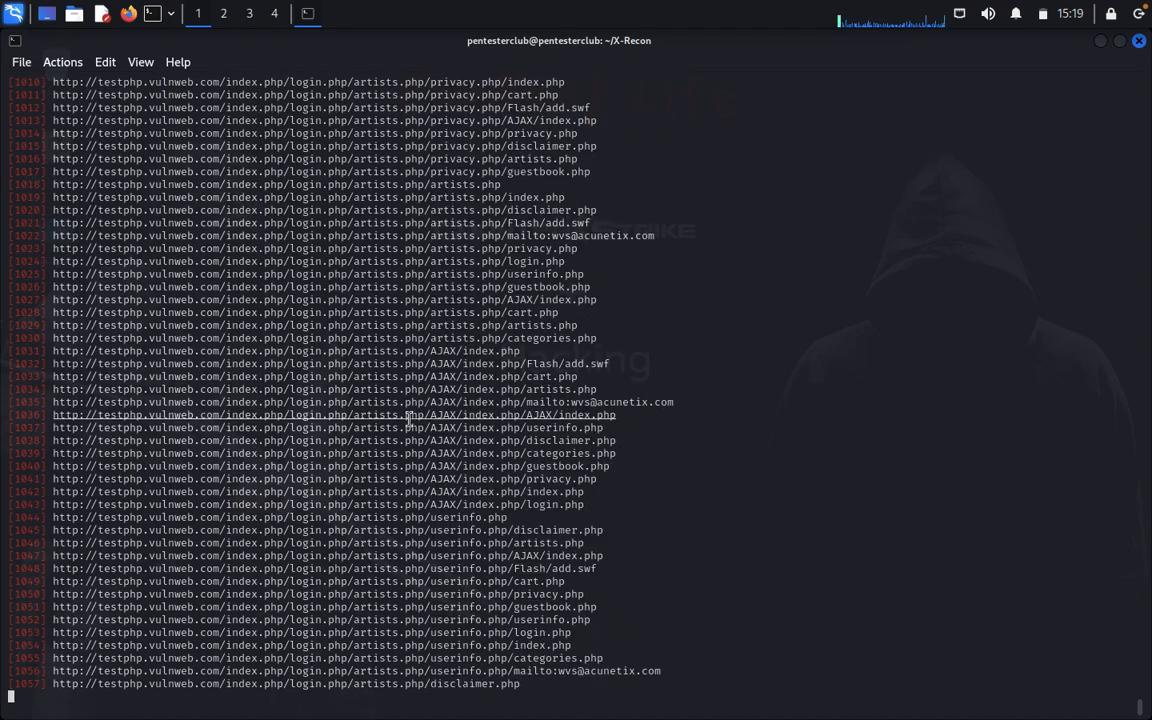
scroll(407, 420, "up", 5)
scroll(407, 420, "up", 5)
scroll(407, 420, "up", 5)
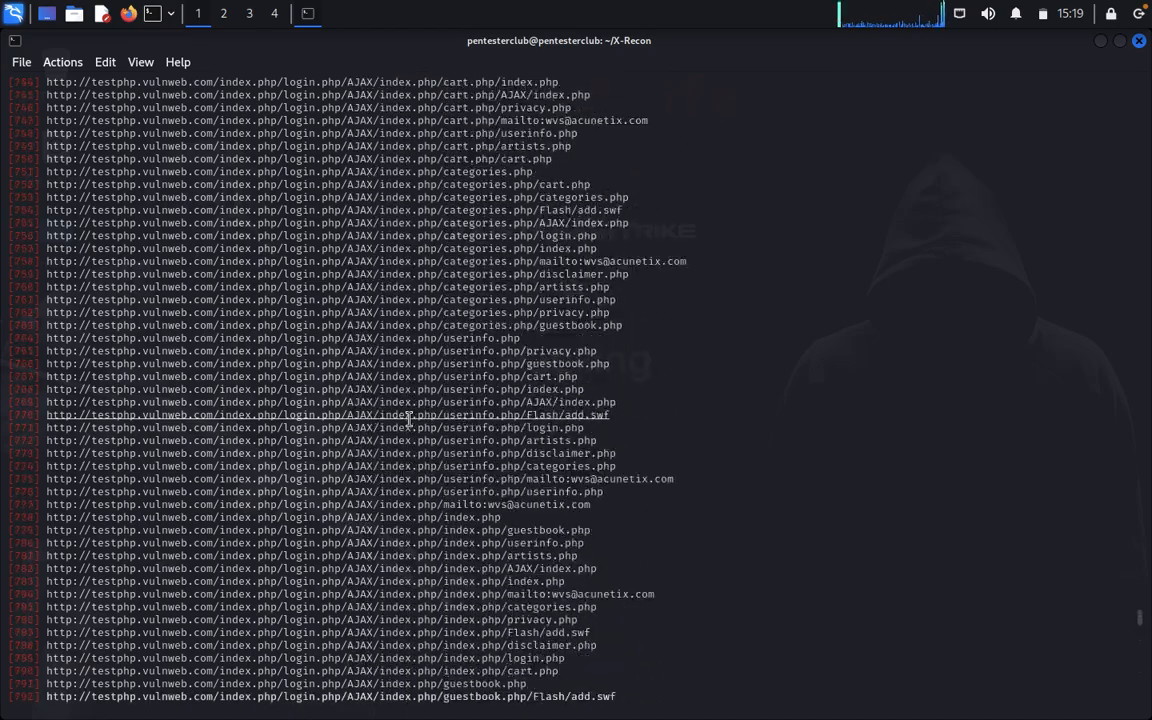
scroll(407, 420, "up", 10)
scroll(407, 420, "up", 10)
scroll(407, 420, "up", 10)
scroll(407, 420, "up", 5)
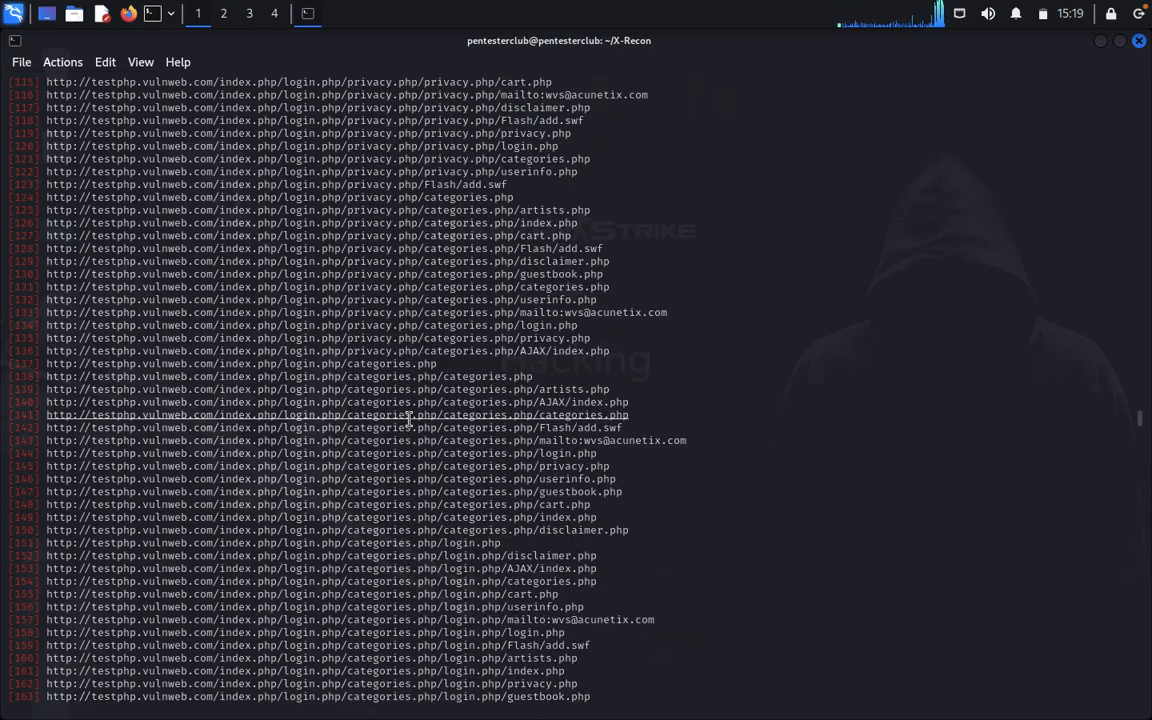
scroll(407, 420, "up", 5)
scroll(407, 420, "up", 3)
scroll(407, 420, "up", 5)
scroll(407, 420, "up", 5)
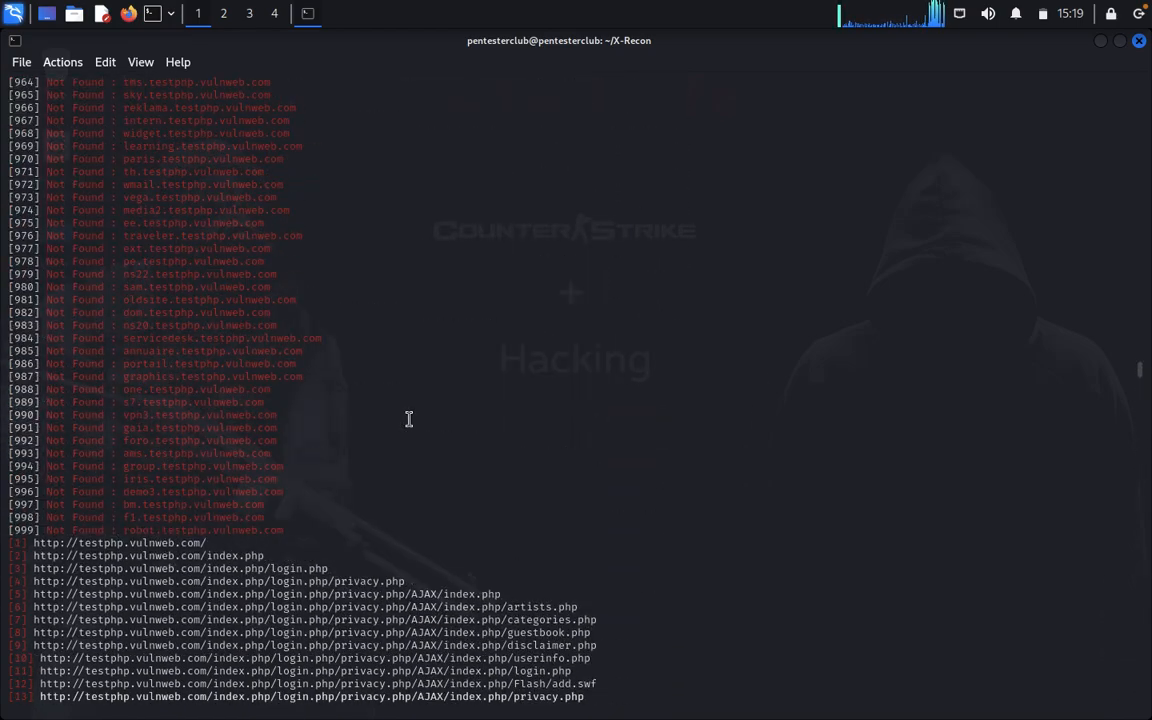
scroll(408, 419, "down", 5)
scroll(408, 419, "down", 5)
scroll(408, 419, "down", 5)
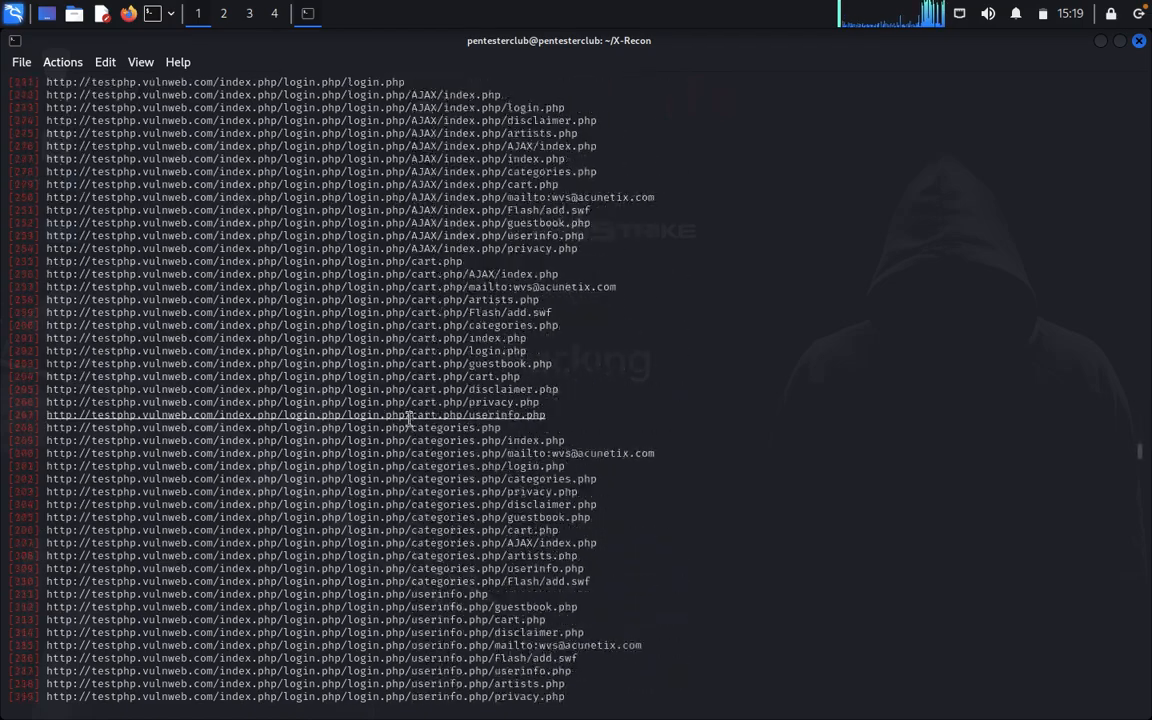
scroll(408, 419, "down", 8)
scroll(408, 419, "down", 8)
scroll(408, 419, "down", 8)
scroll(408, 419, "down", 8)
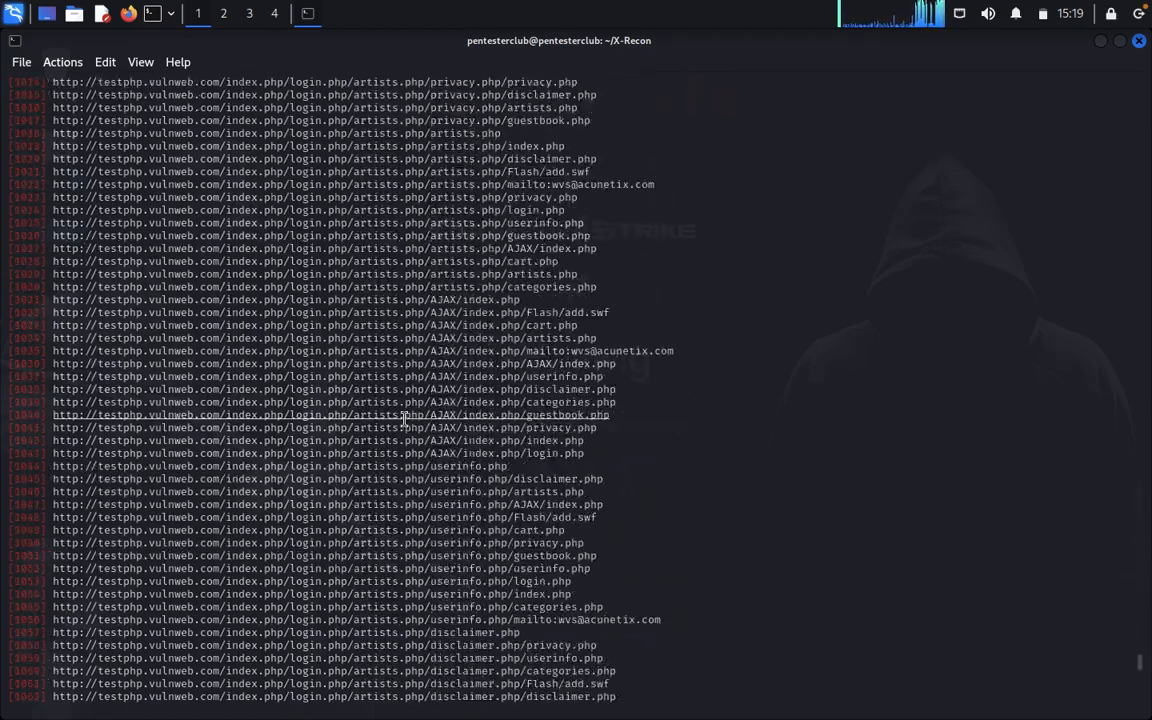
scroll(407, 420, "down", 8)
scroll(405, 419, "down", 3)
scroll(450, 410, "down", 3)
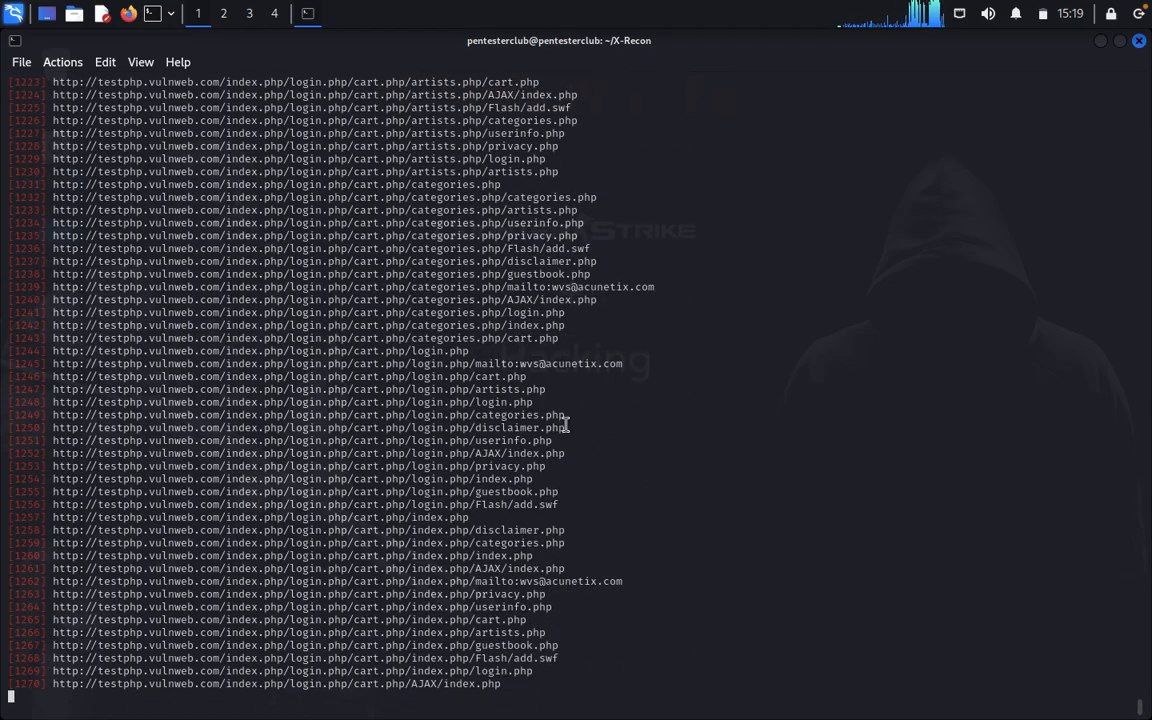
scroll(500, 405, "down", 3)
scroll(549, 401, "down", 3)
scroll(549, 401, "down", 3)
scroll(400, 350, "down", 3)
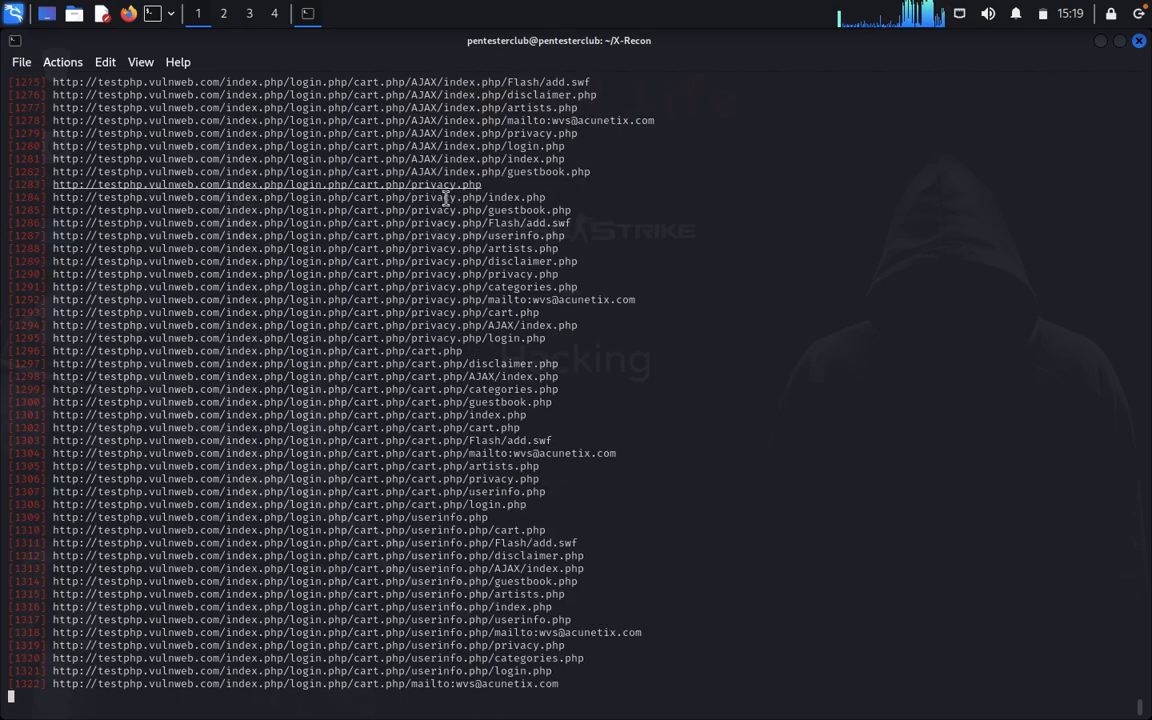
scroll(200, 150, "down", 2)
scroll(50, 70, "down", 2)
Step: Bring up the terminal's File menu after reviewing the crawled URL output
left_click(21, 62)
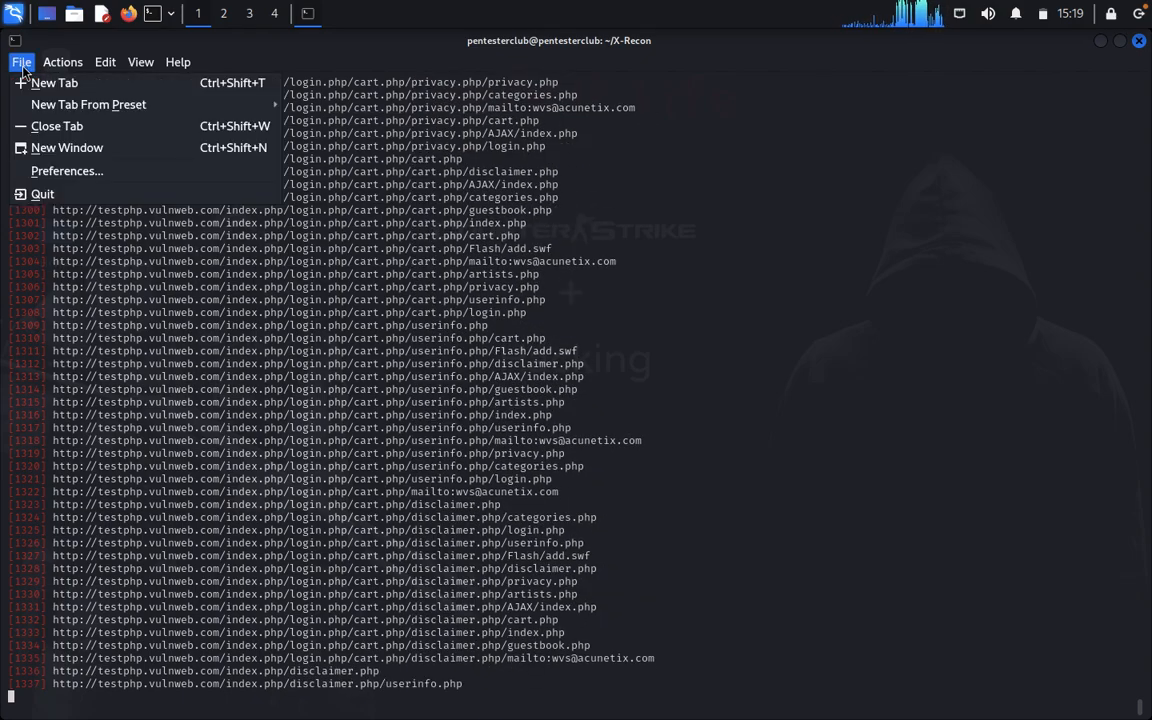
Step: In a new terminal tab run python3 xr.py and choose option 2, which reports No File For Scan
left_click(45, 76)
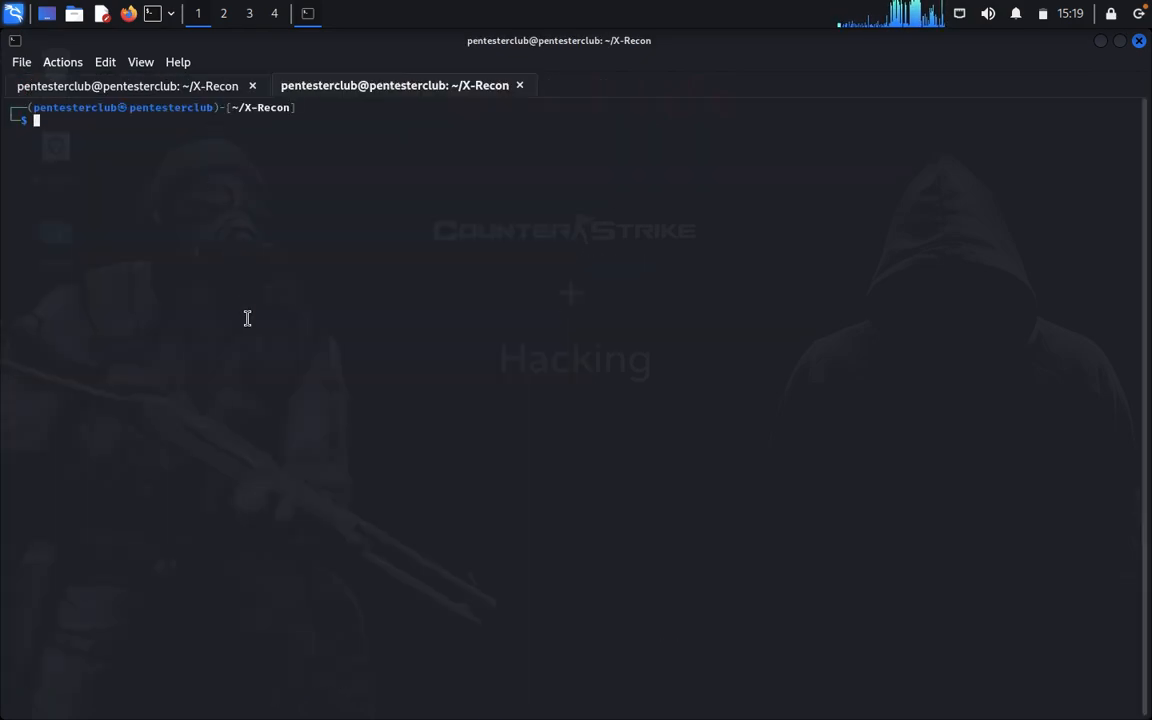
type("pytho")
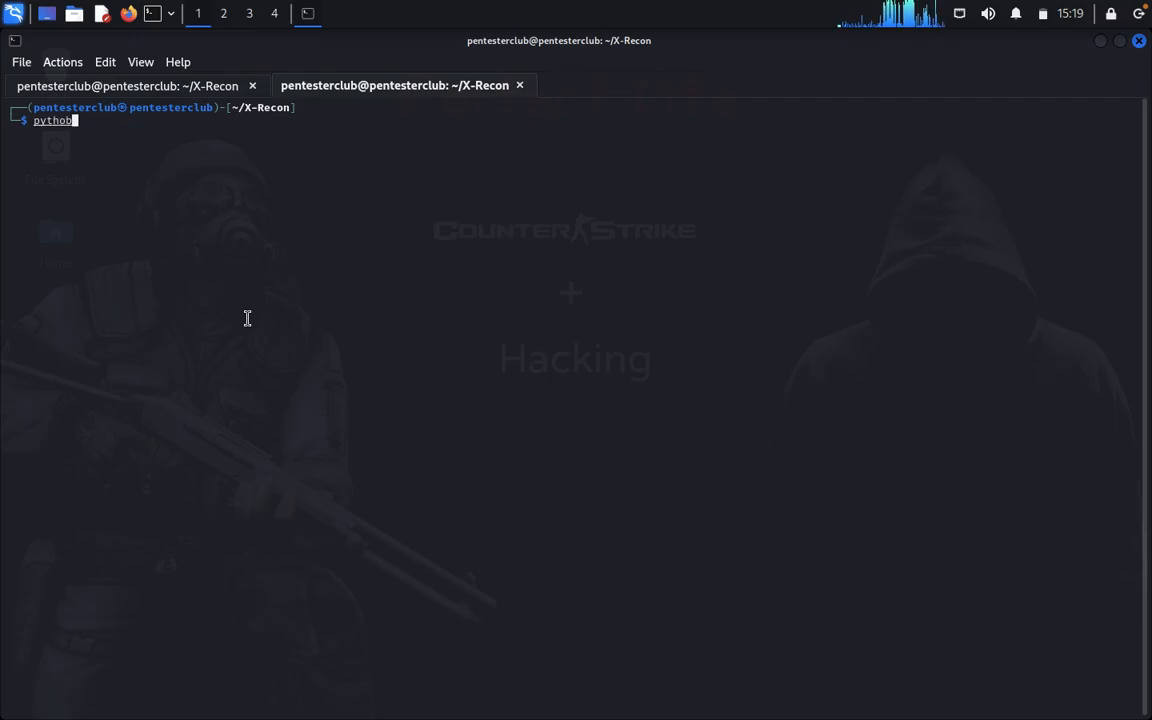
type("n3 ")
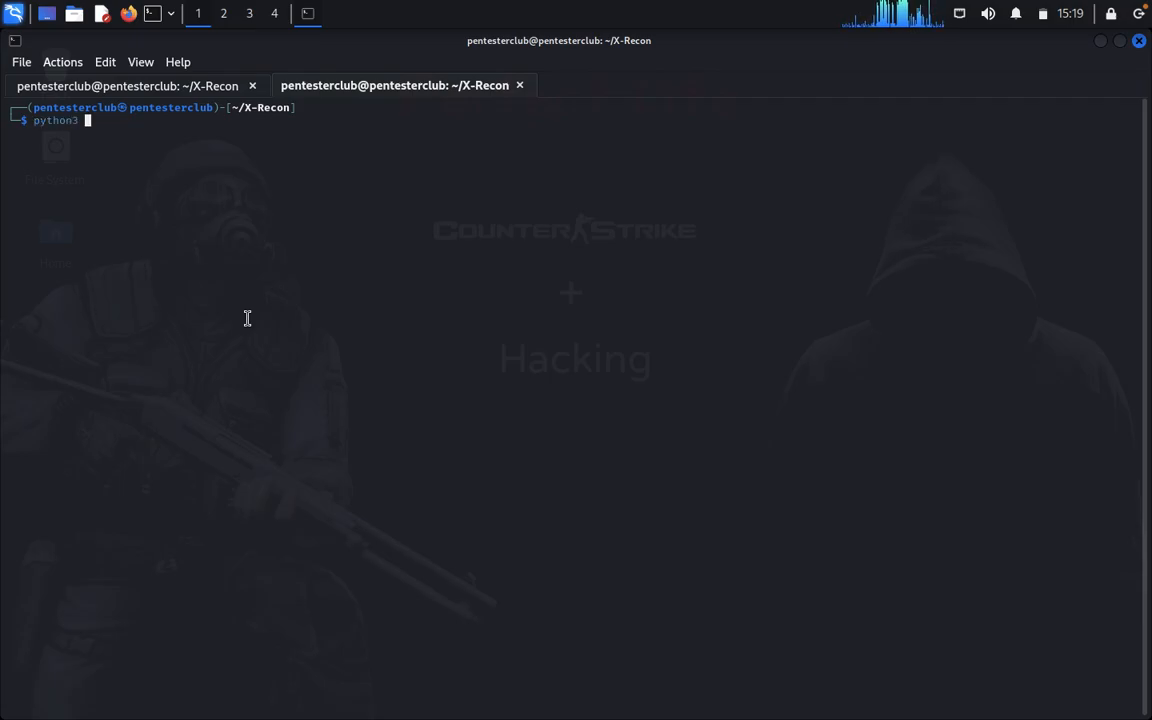
type("xr.py")
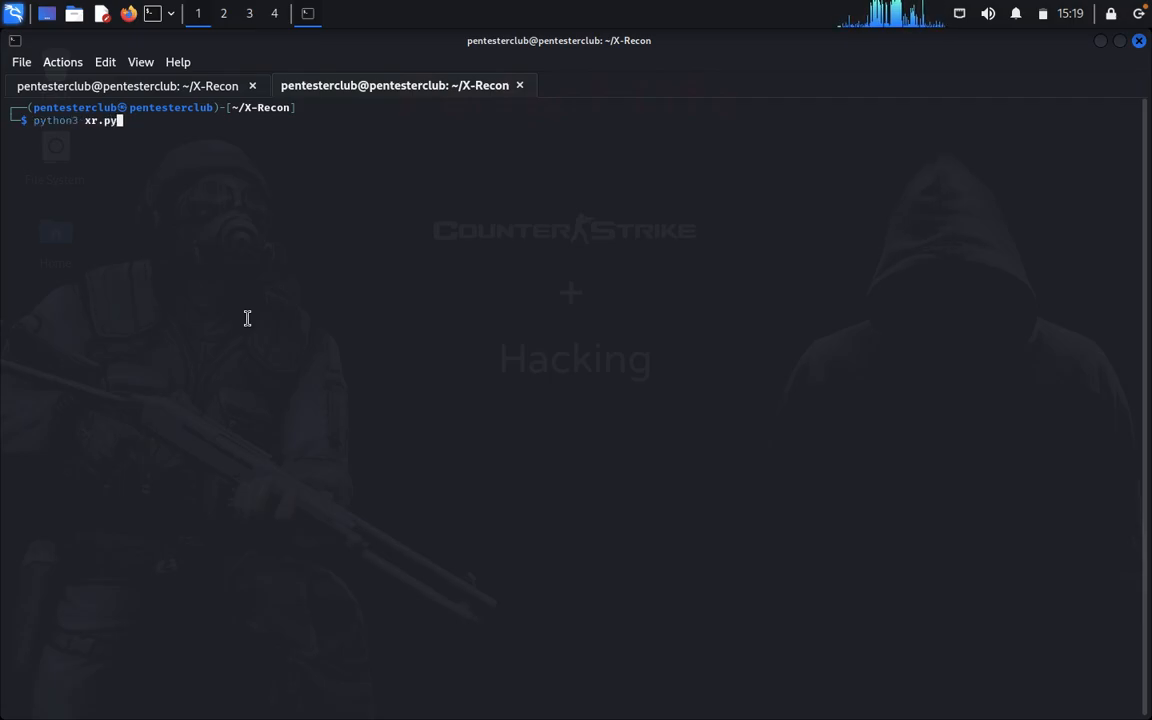
key("XF86MonBrightnessUp")
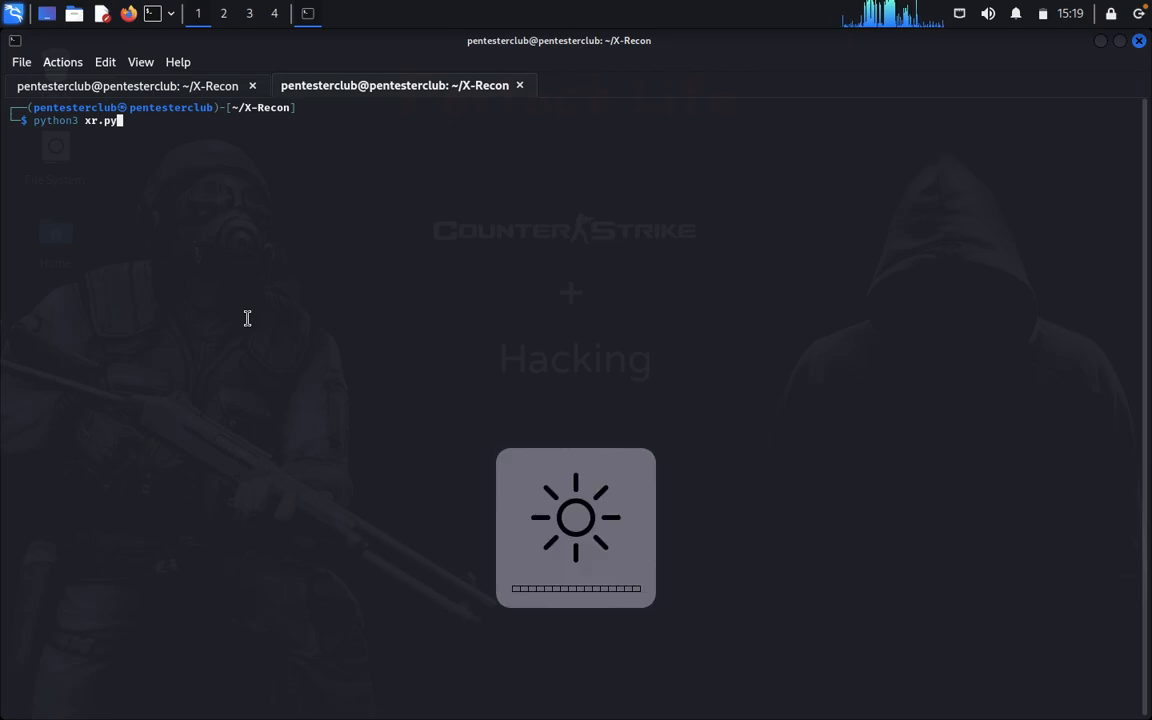
key("Return")
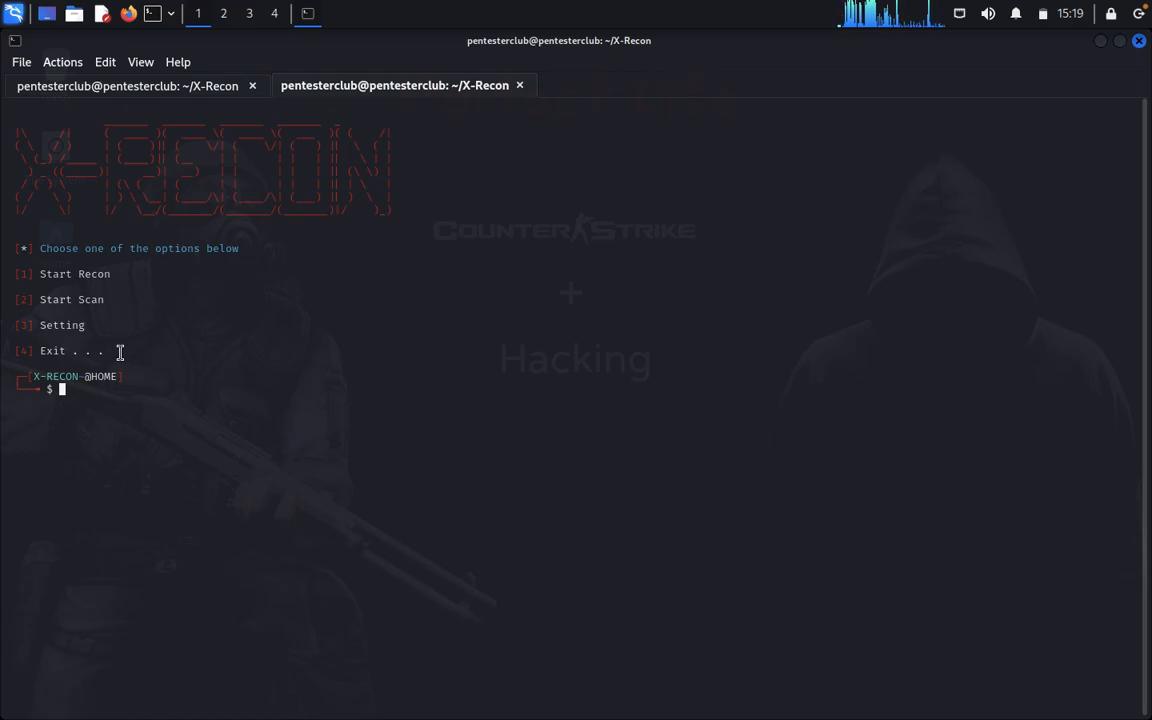
type("2")
key("Return")
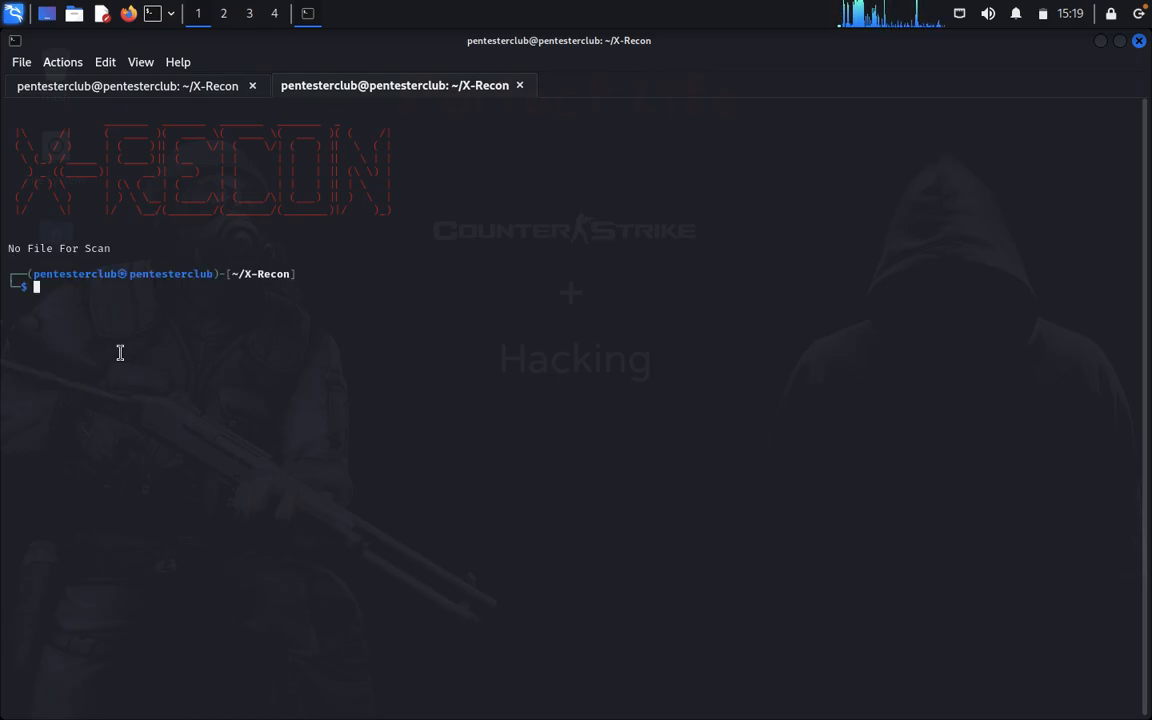
left_click(175, 85)
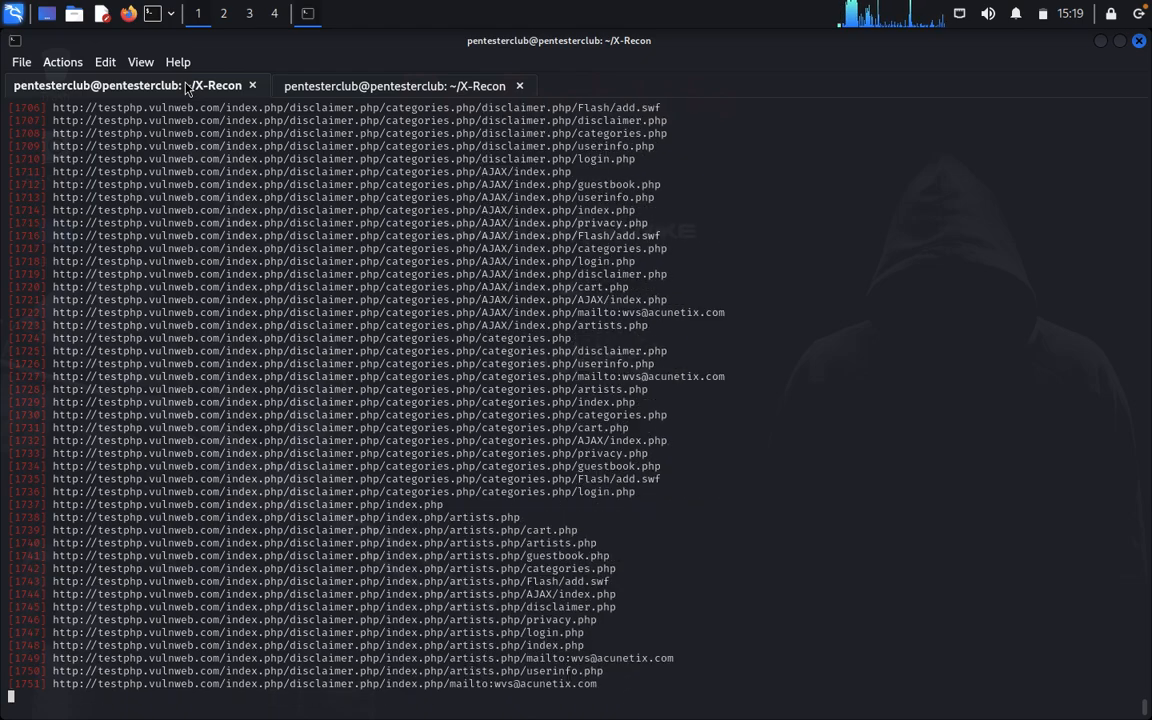
Step: Relaunch X-Recon to its options menu in the second tab, then return to the crawl results
left_click(400, 85)
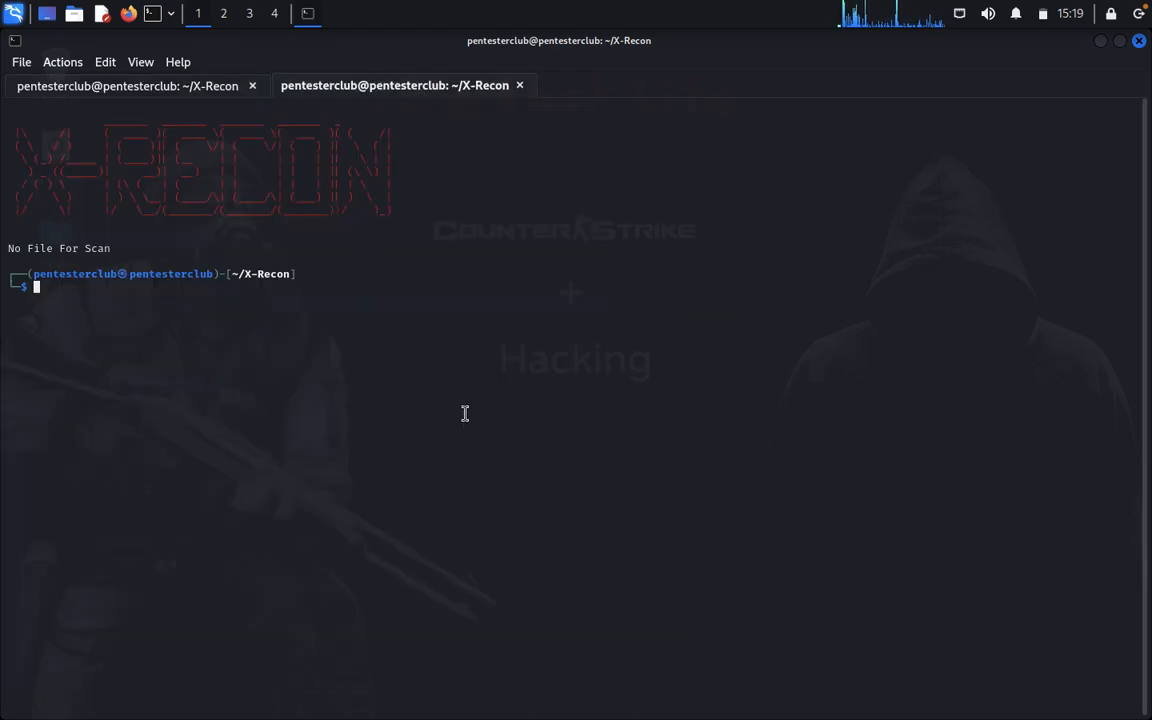
key("Up")
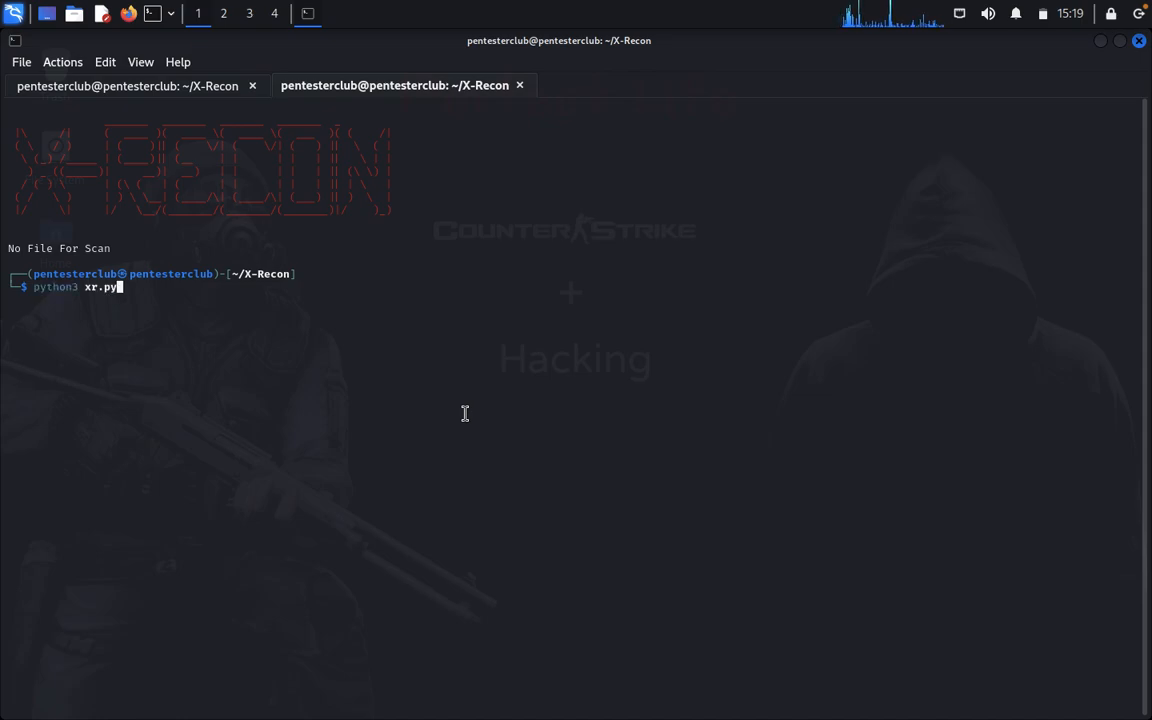
key("Return")
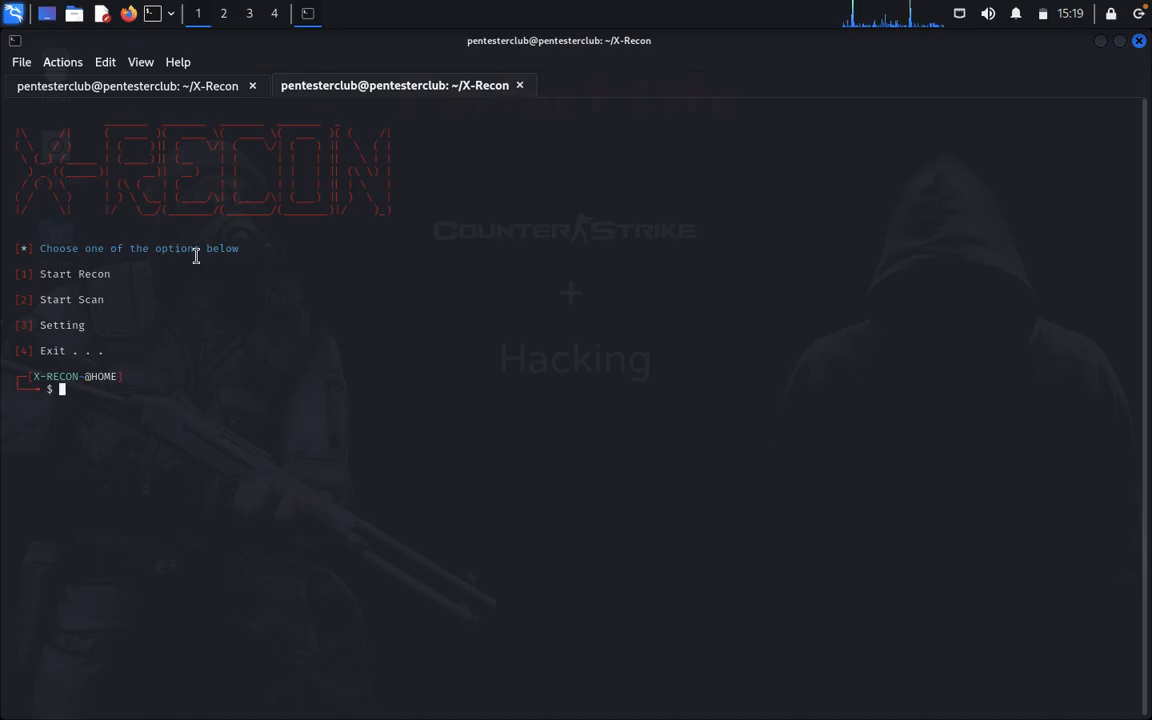
left_click(131, 85)
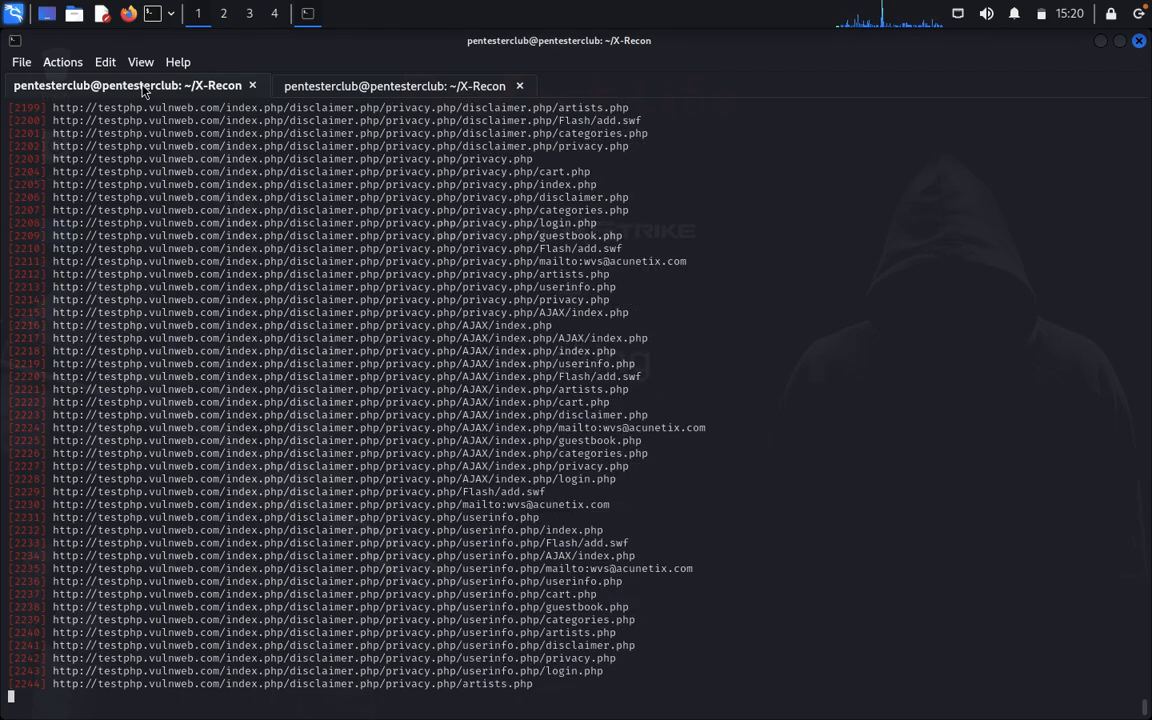
Step: Select the crawled URL ending guestbook.php and copy it via Copy Selection
triple_click(250, 437)
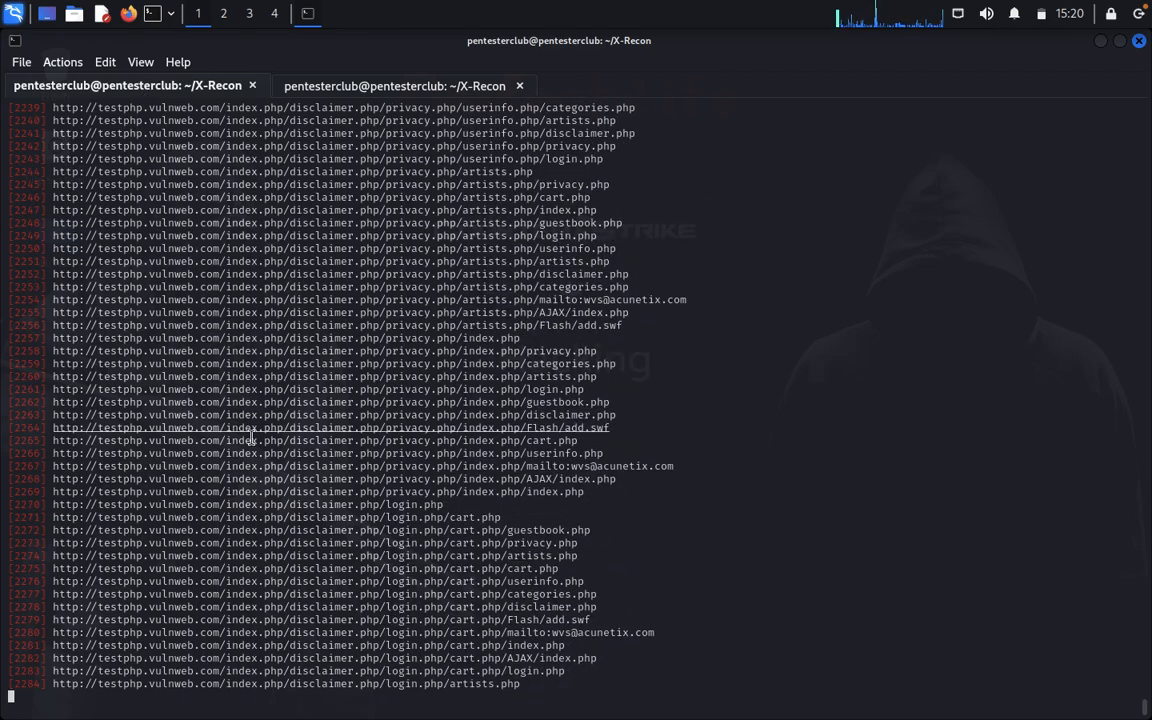
right_click(249, 432)
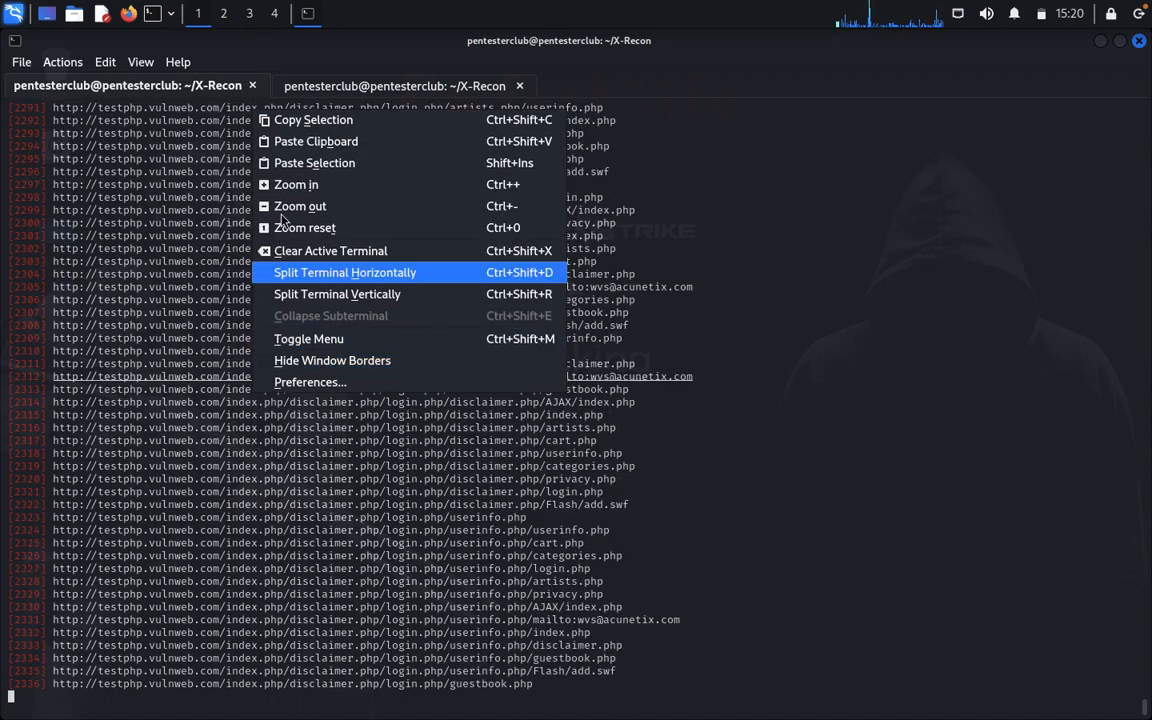
left_click(242, 482)
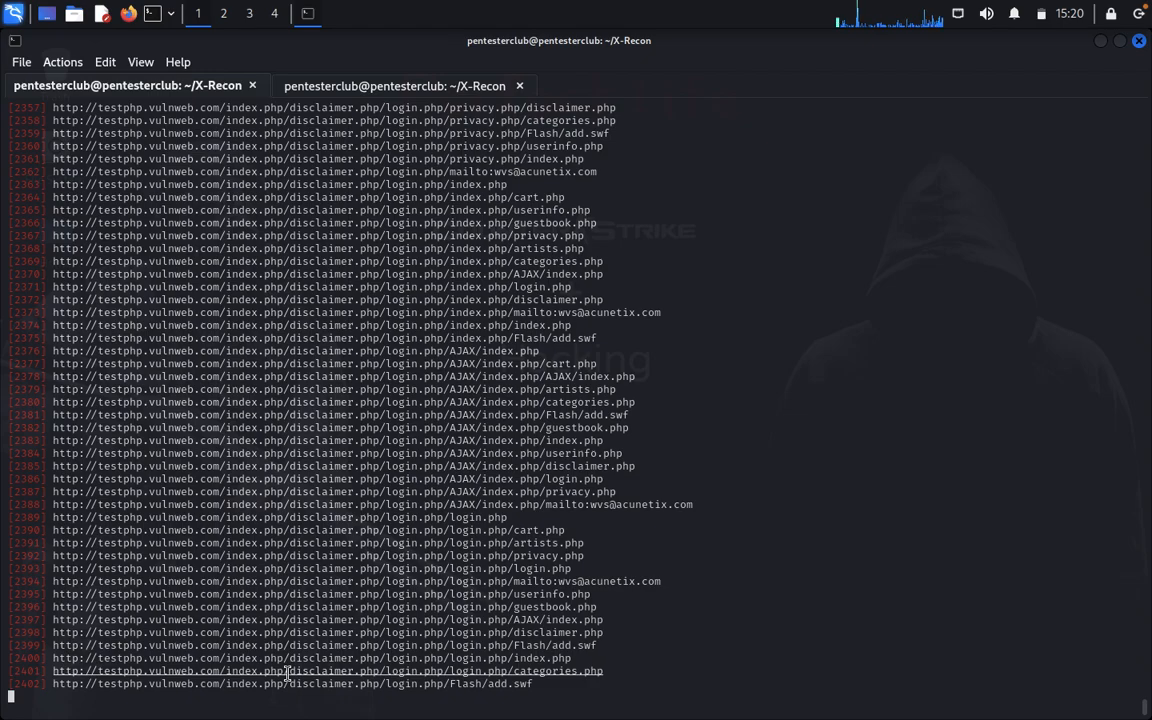
triple_click(285, 677)
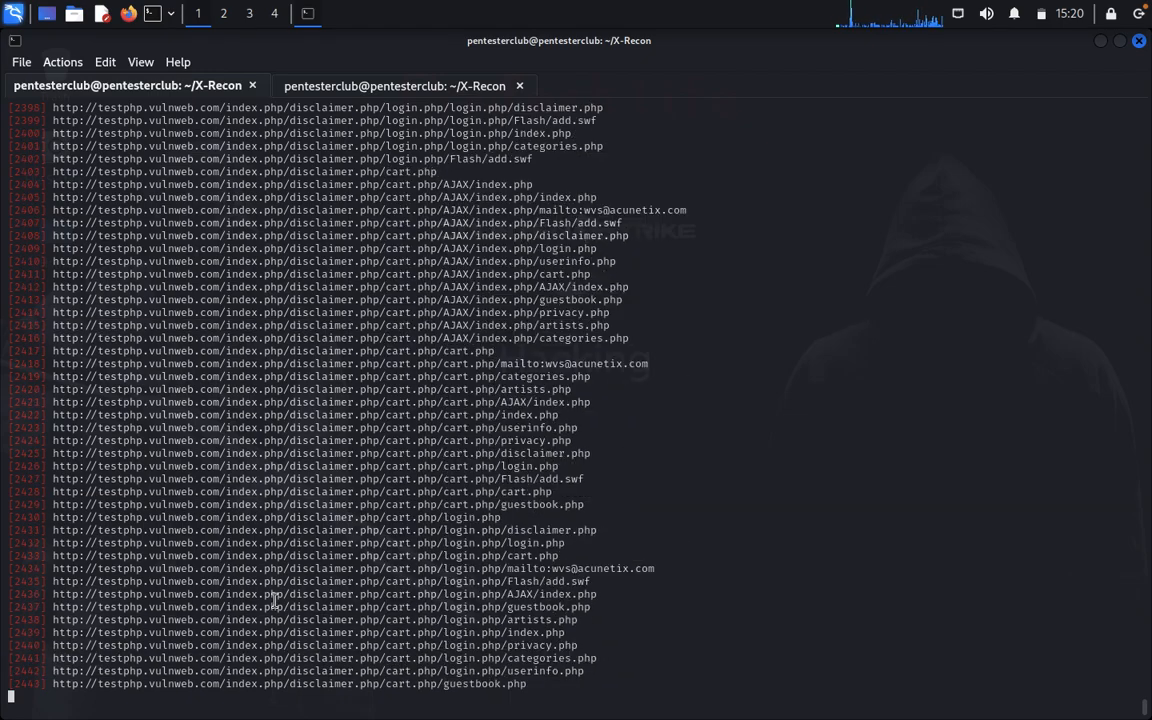
triple_click(280, 547)
right_click(279, 278)
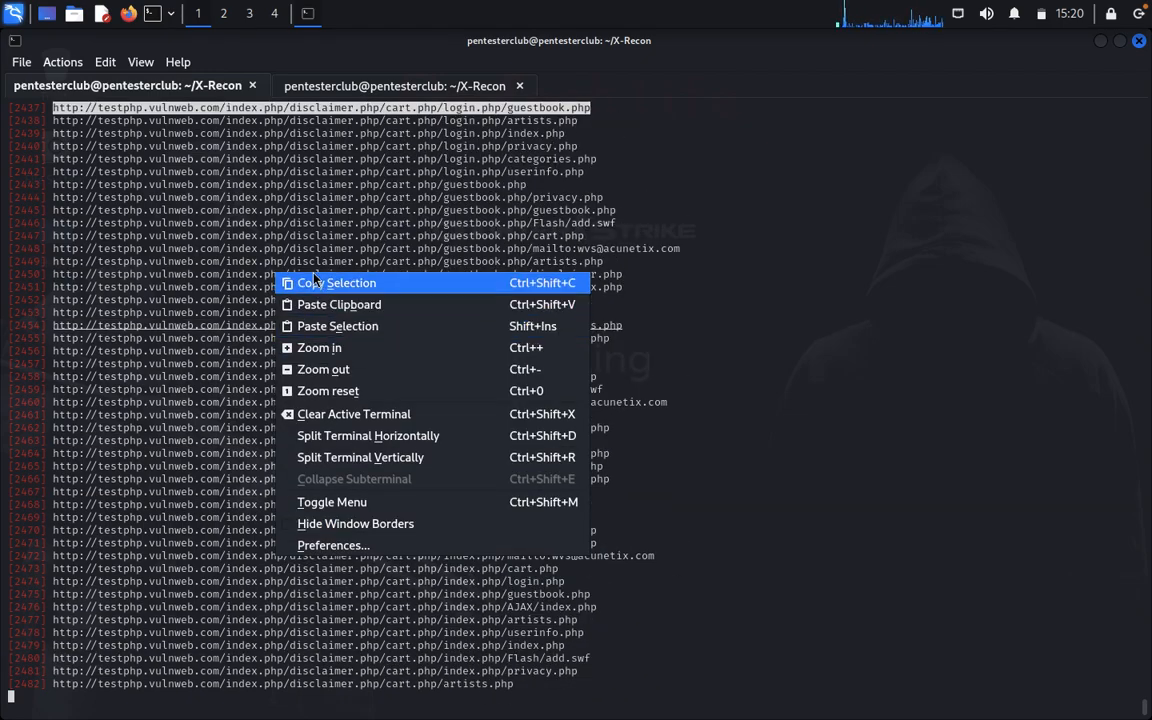
left_click(336, 283)
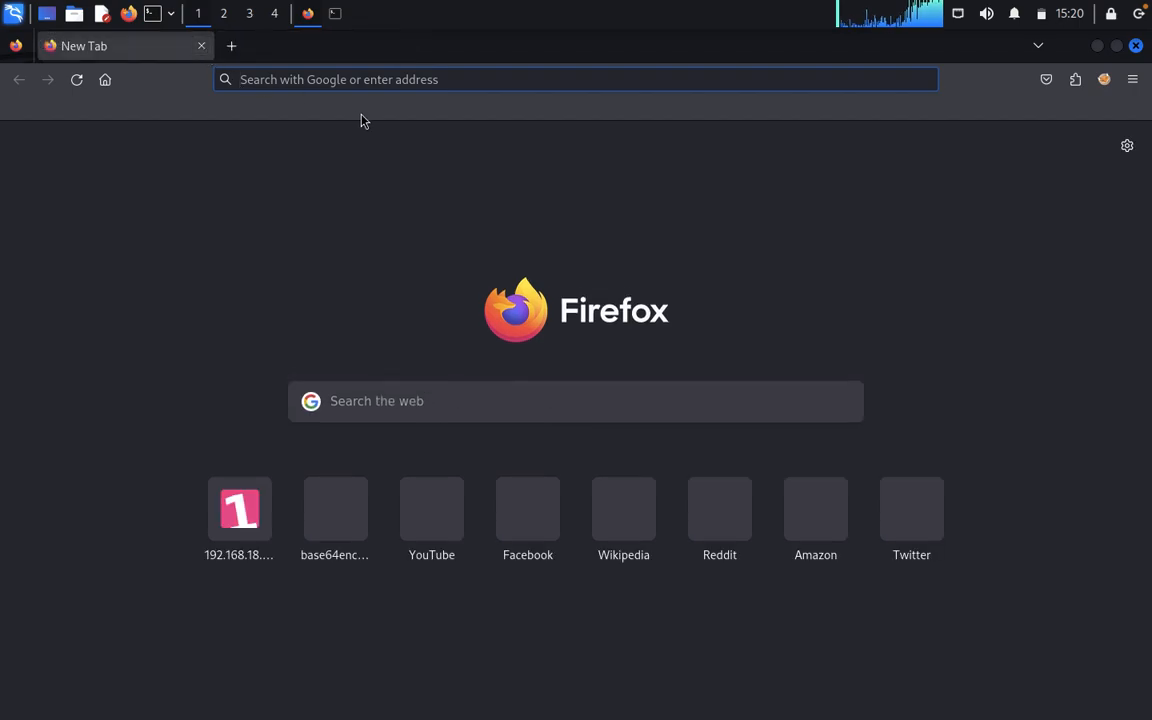
Step: Load the pasted guestbook.php URL in Firefox, then return to the terminal
key("ctrl+v")
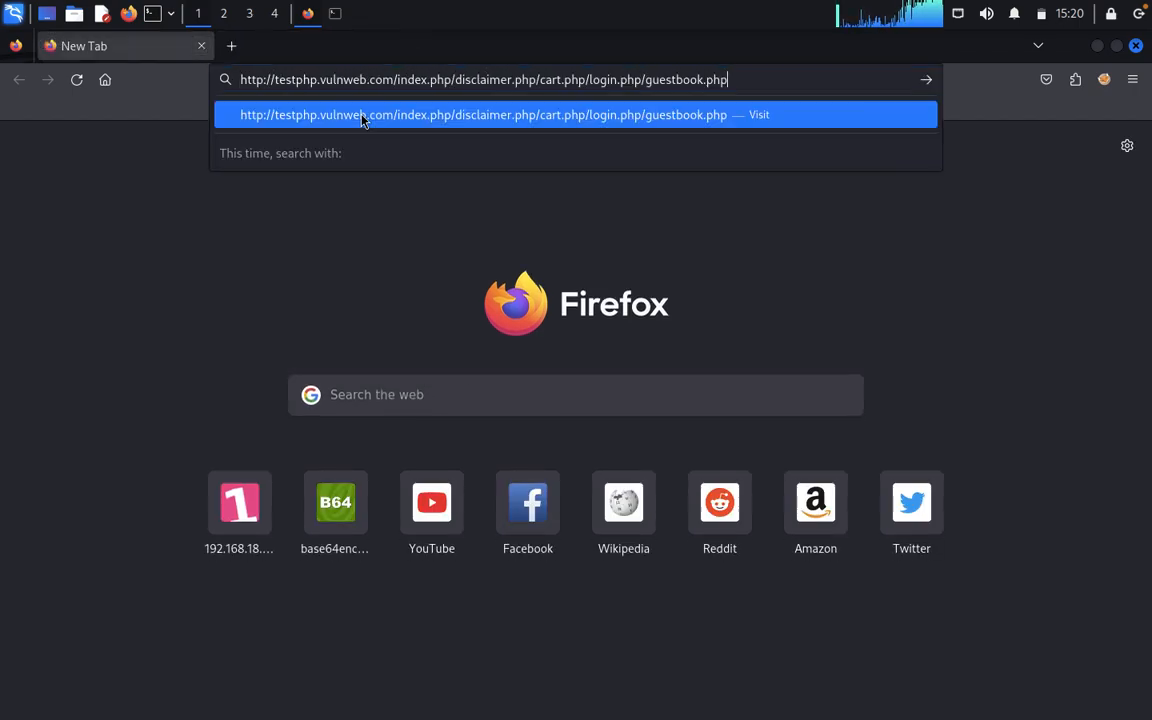
key("Return")
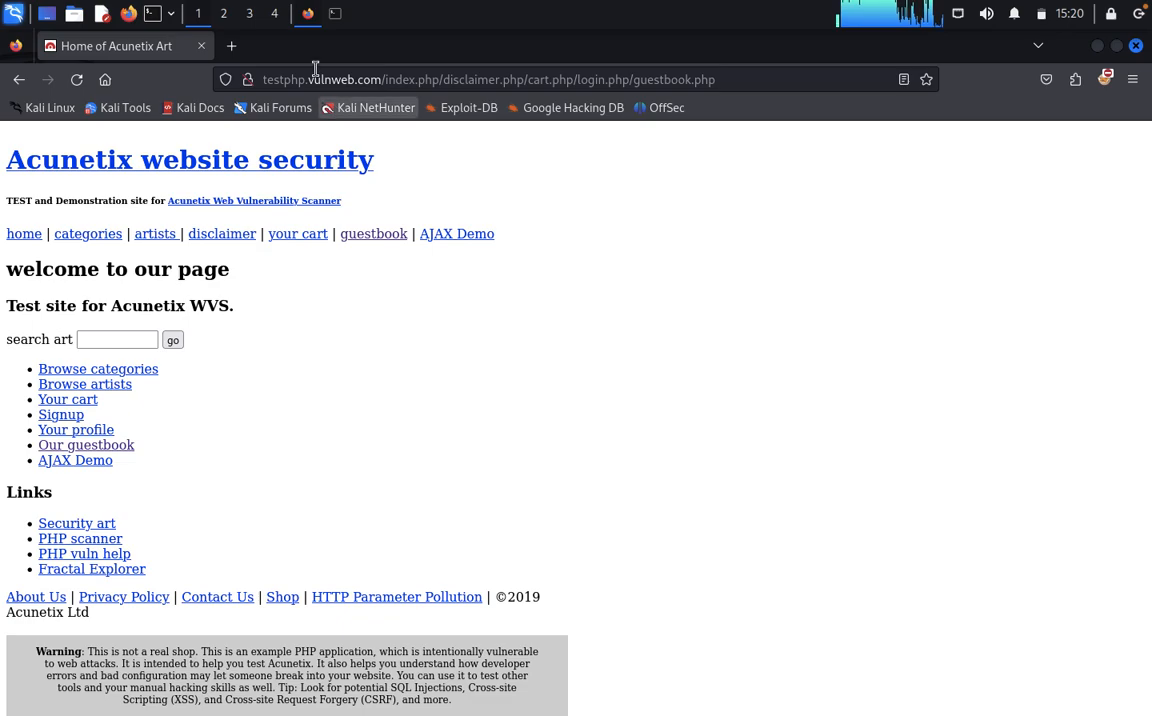
left_click(335, 13)
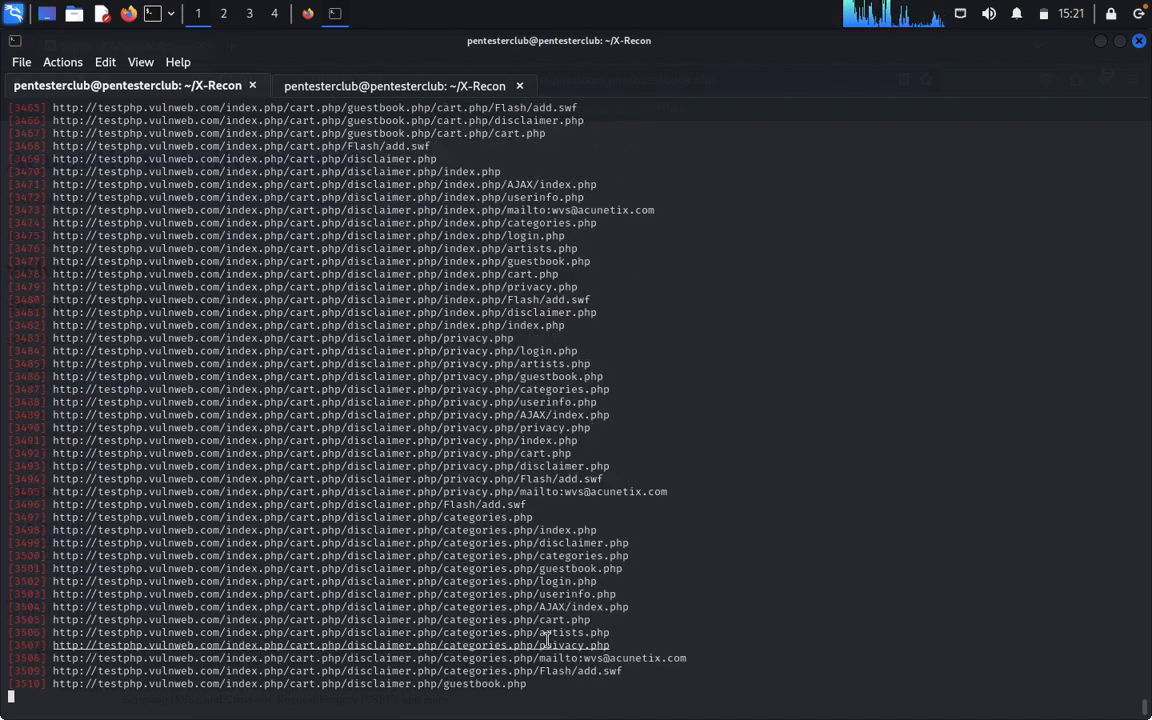
Step: Switch to the X-Recon menu tab and highlight its Start Scan option text
left_click(395, 85)
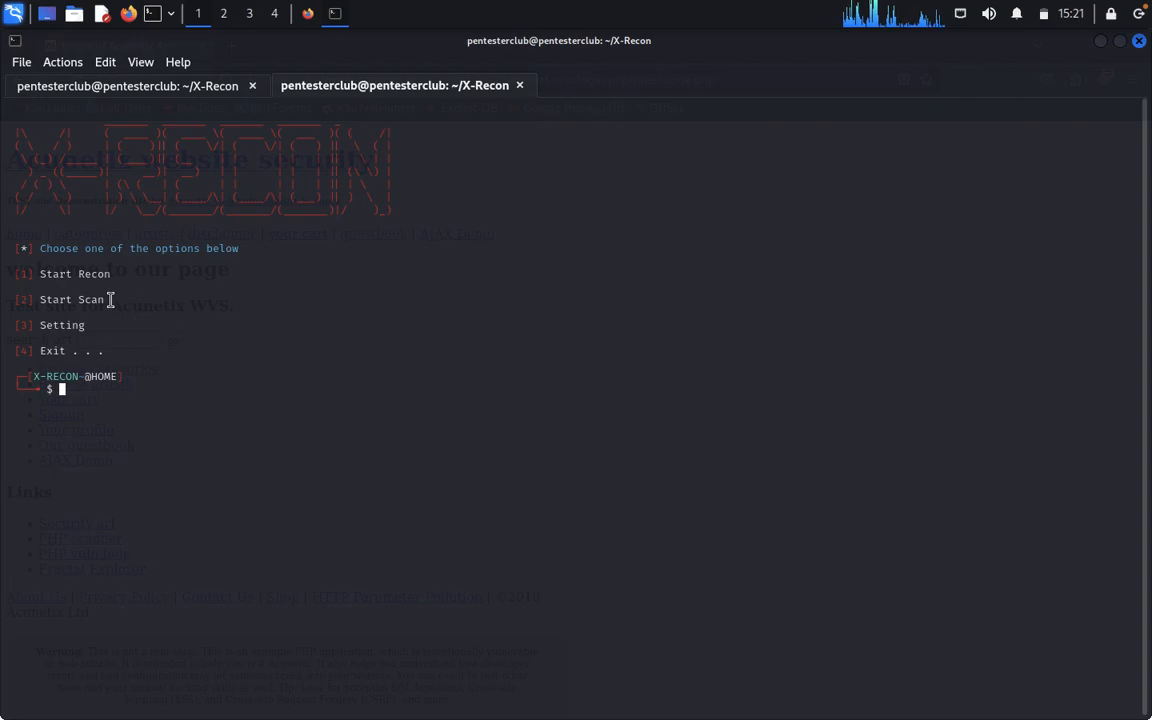
left_click_drag(108, 300, 18, 299)
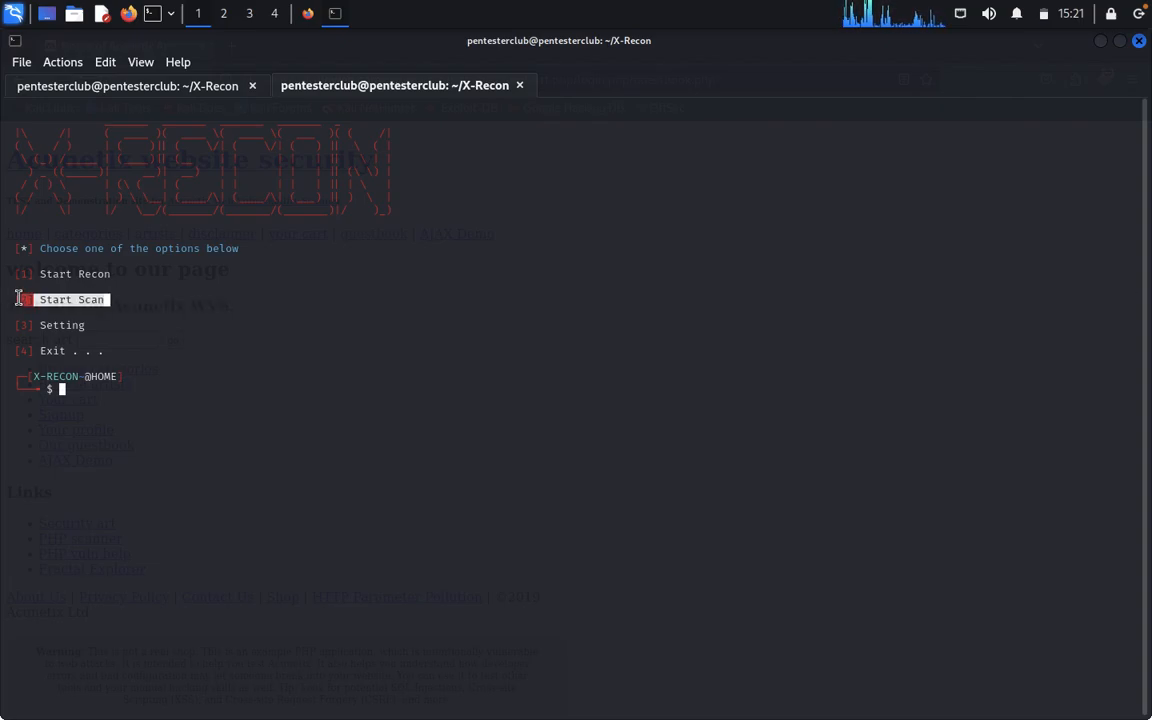